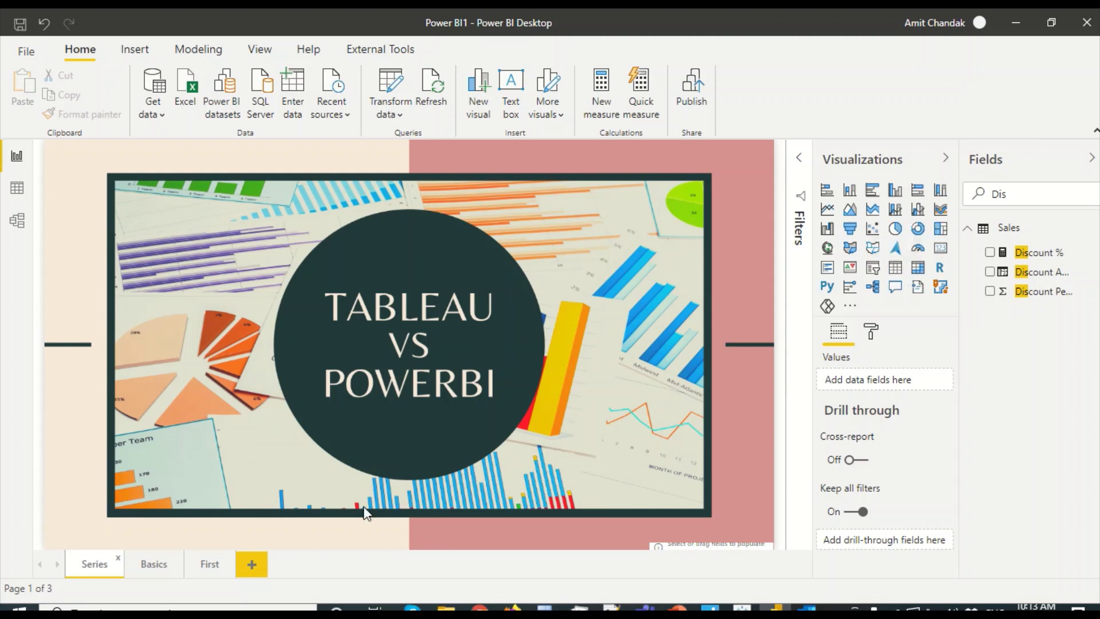
Add a report page named "Table" and clear the field search so all fields are listed
{"action": "left_click", "coordinate": [259, 558]}
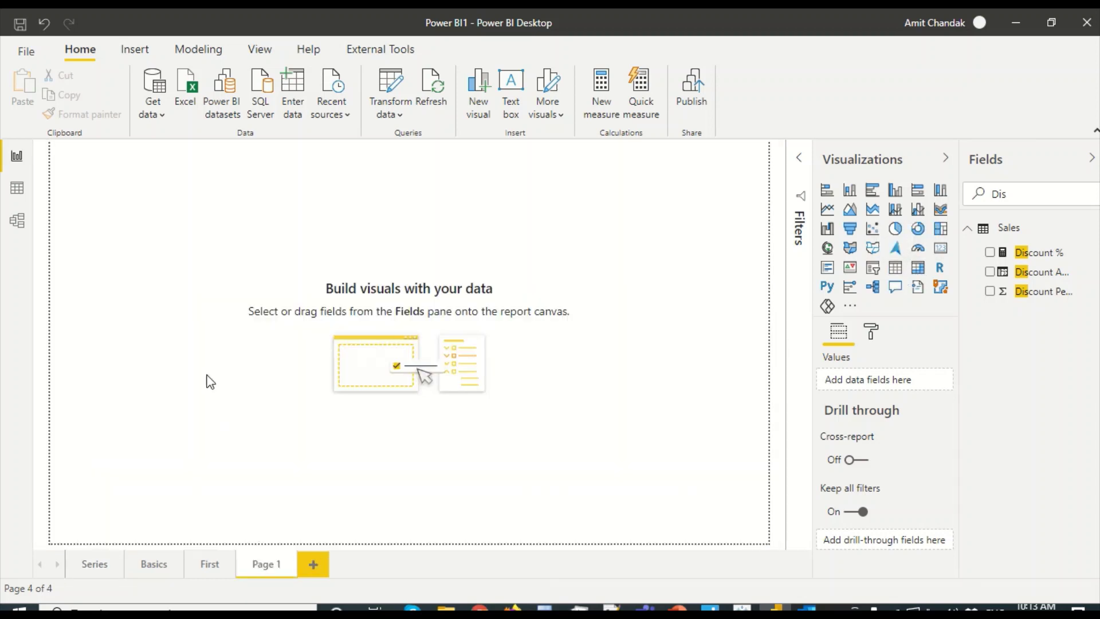
{"action": "double_click", "coordinate": [1018, 194]}
{"action": "key", "text": "BackSpace"}
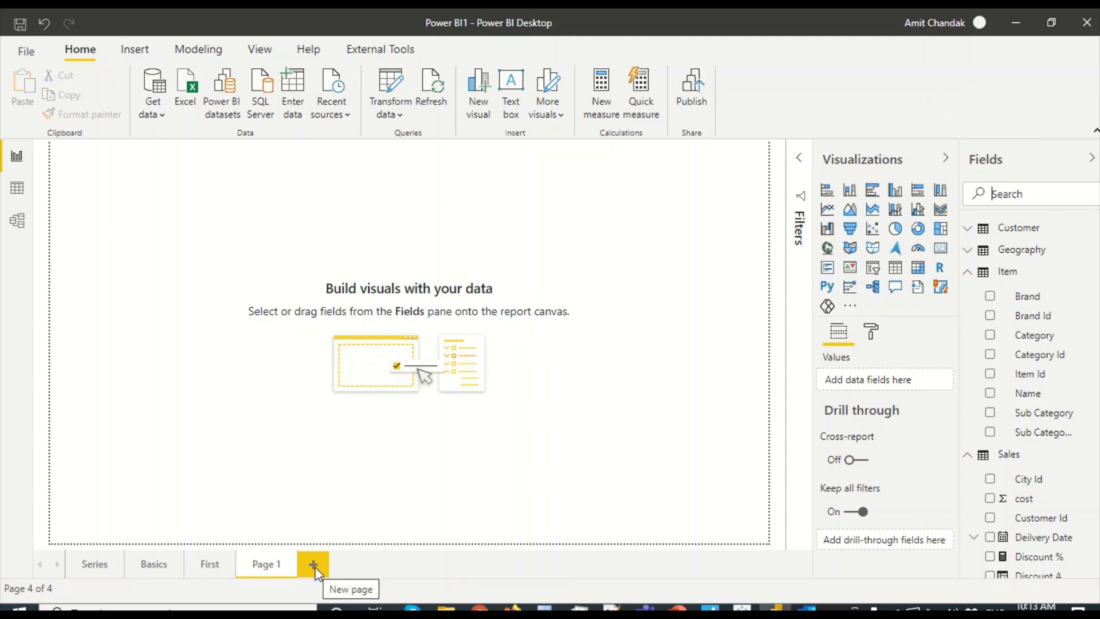
{"action": "double_click", "coordinate": [268, 567]}
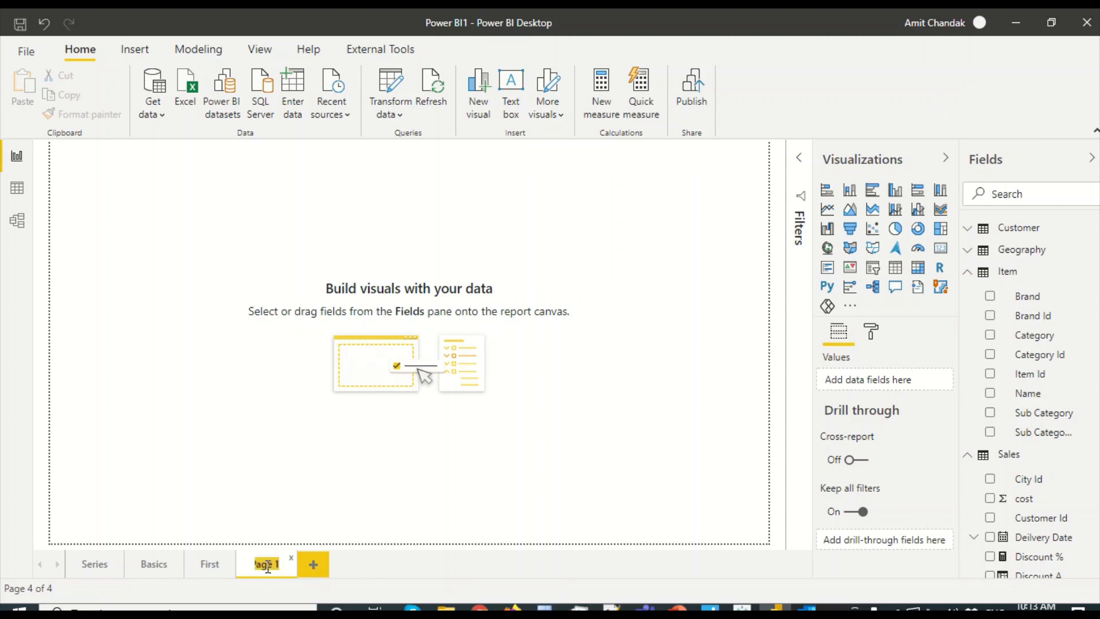
{"action": "type", "text": "Table"}
{"action": "left_click", "coordinate": [533, 351]}
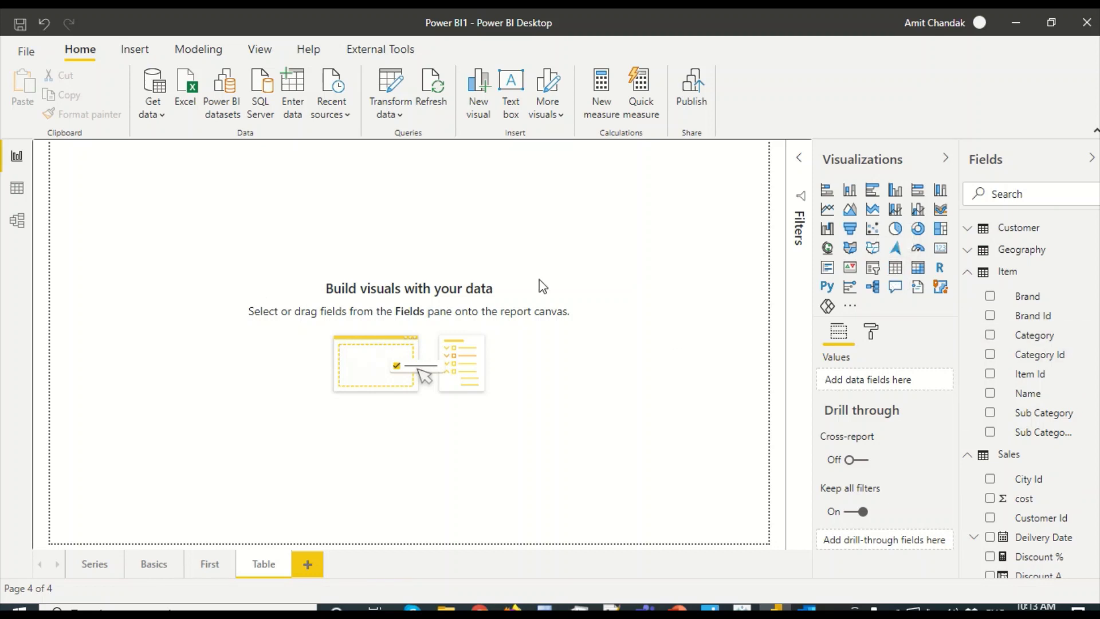
Insert a table visual on the blank page, enlarge it and place it along the page's left edge
{"action": "left_click", "coordinate": [895, 267]}
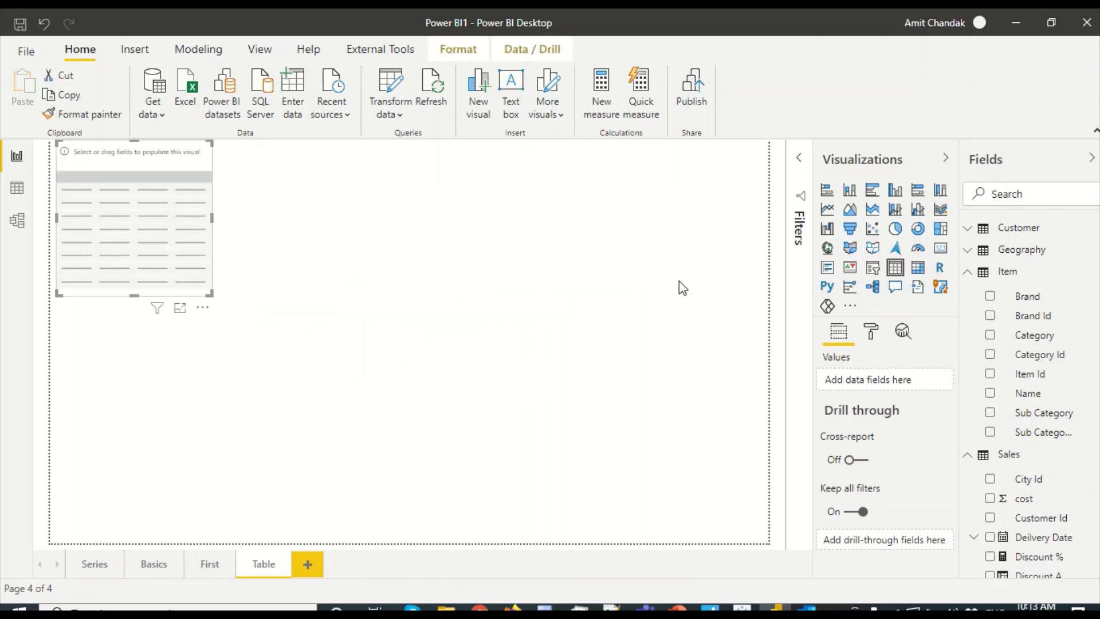
{"action": "left_click_drag", "start_coordinate": [211, 293], "coordinate": [464, 445]}
{"action": "left_click_drag", "start_coordinate": [278, 255], "coordinate": [254, 294]}
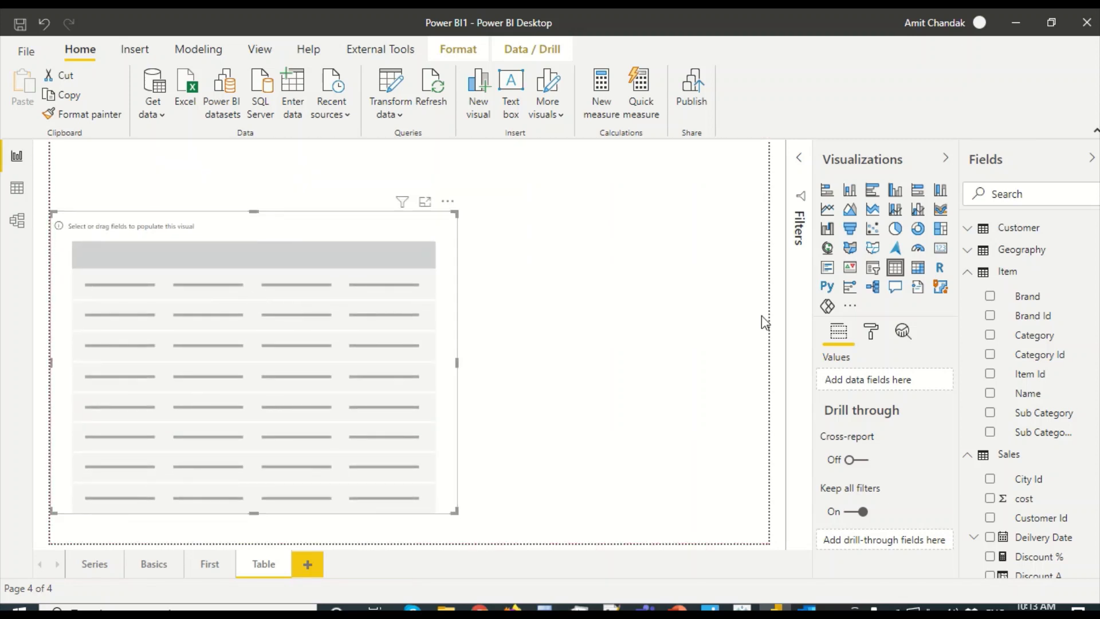
Fill the table visual with the Category, Gross Sales, Net Sales and Qty fields
{"action": "left_click_drag", "start_coordinate": [1042, 338], "coordinate": [209, 299]}
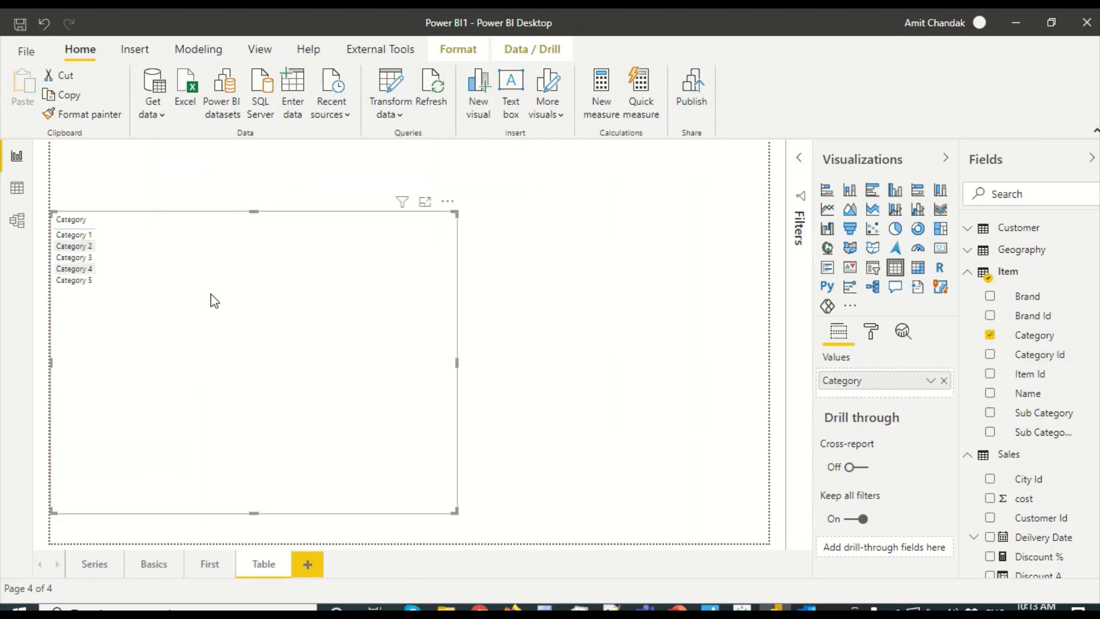
{"action": "left_click", "coordinate": [1052, 198]}
{"action": "type", "text": "Gross"}
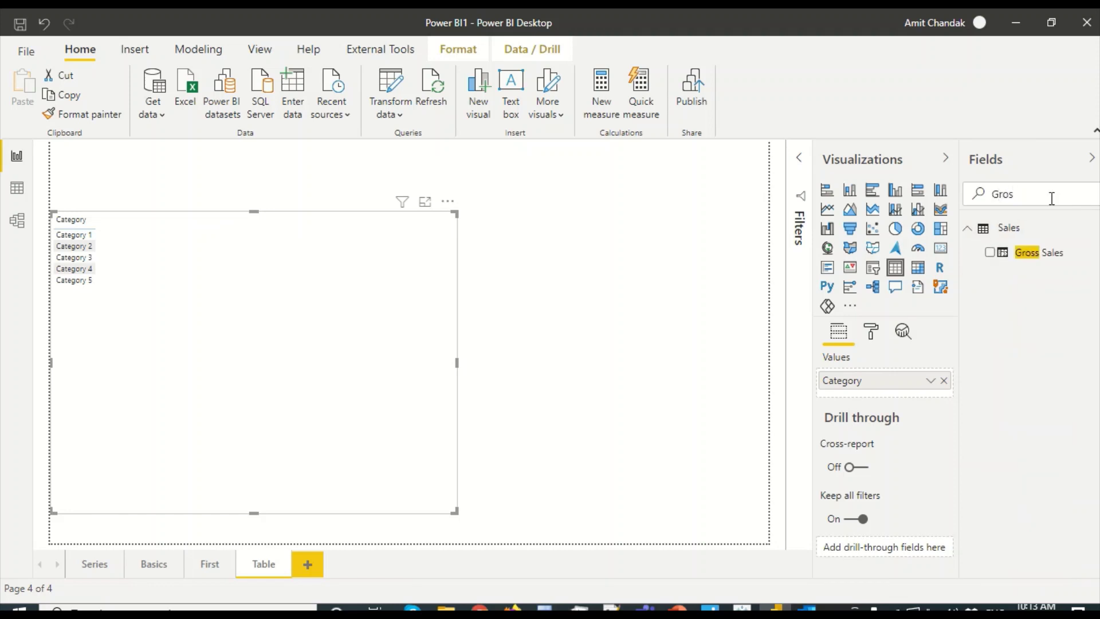
{"action": "key", "text": "BackSpace"}
{"action": "scroll", "coordinate": [1049, 315], "scroll_direction": "down", "scroll_amount": 3}
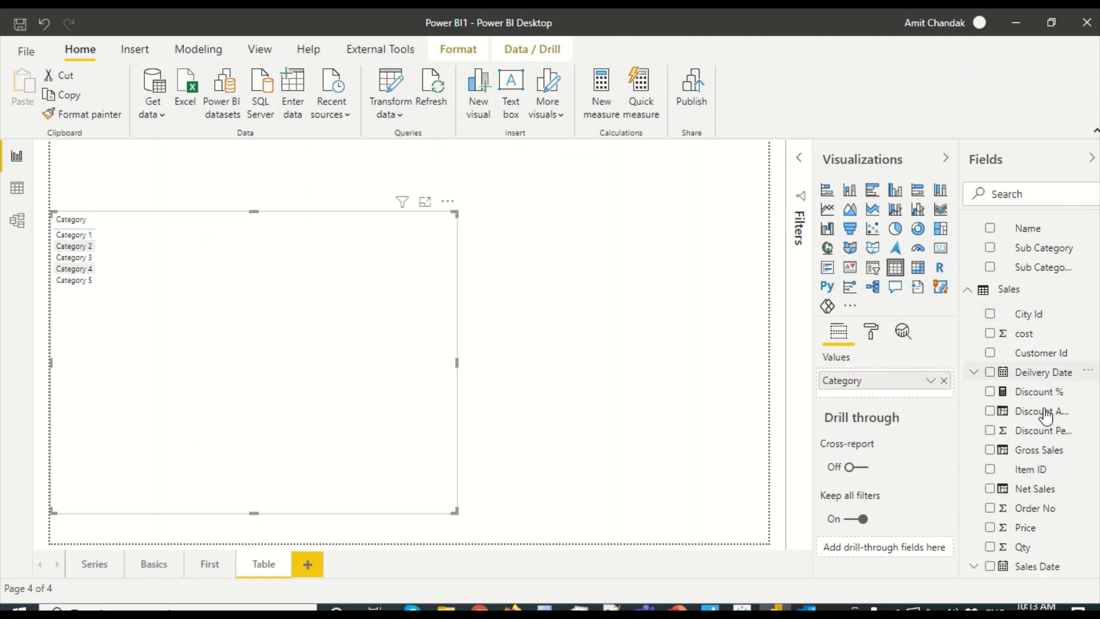
{"action": "left_click_drag", "start_coordinate": [1028, 450], "coordinate": [213, 245]}
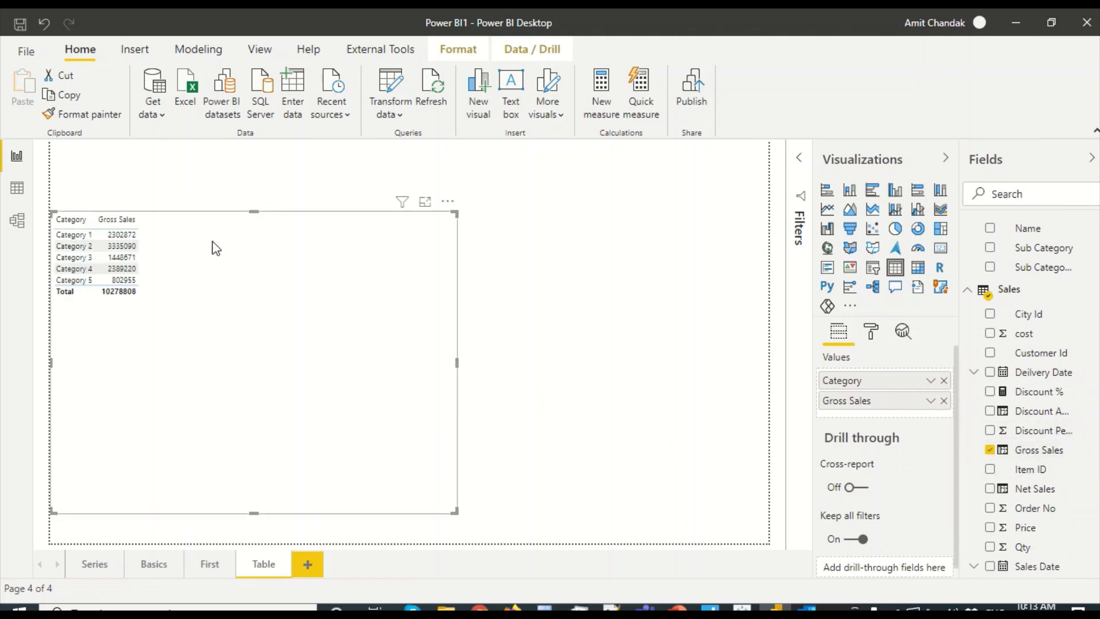
{"action": "left_click_drag", "start_coordinate": [1034, 489], "coordinate": [889, 417]}
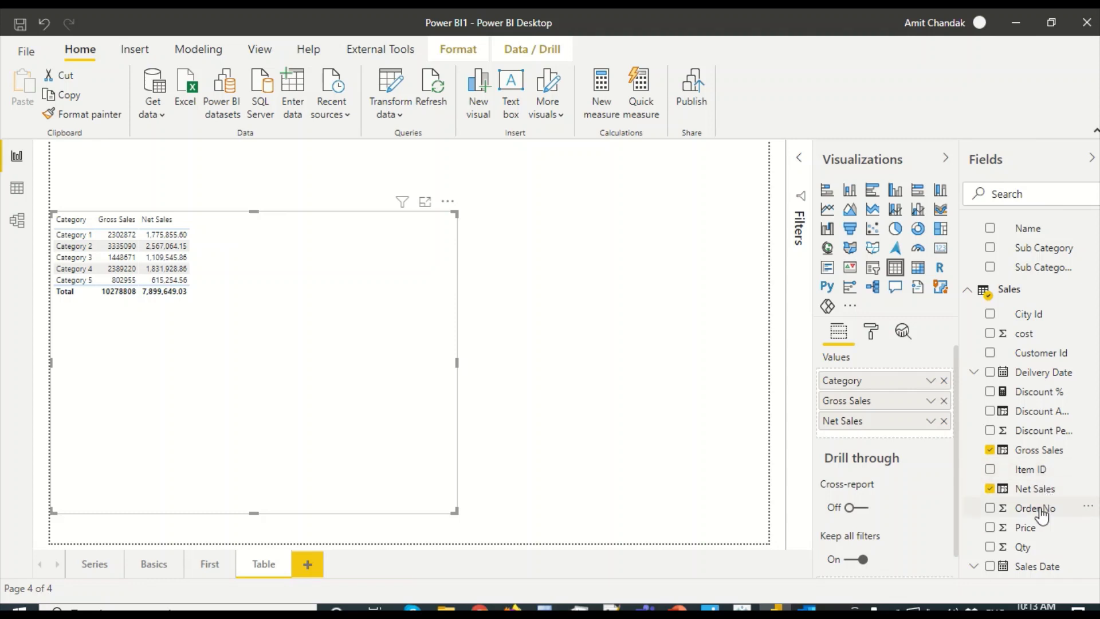
{"action": "left_click_drag", "start_coordinate": [1026, 548], "coordinate": [887, 442]}
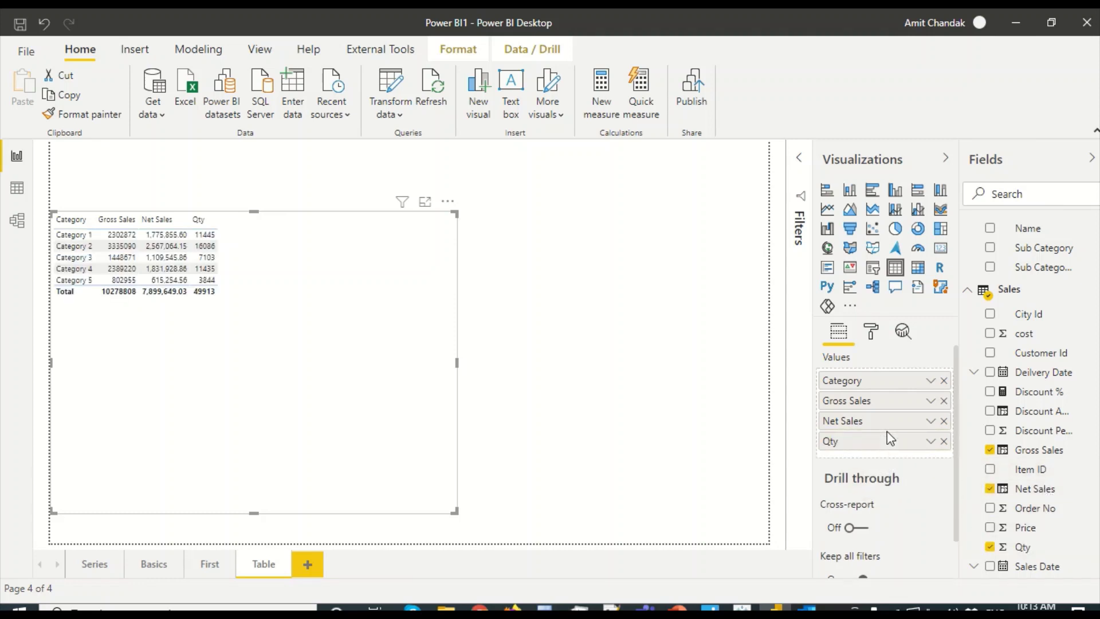
Sort the table ascending by Gross Sales, followed by an ascending sort on Net Sales
{"action": "left_click", "coordinate": [119, 221]}
{"action": "left_click", "coordinate": [119, 221]}
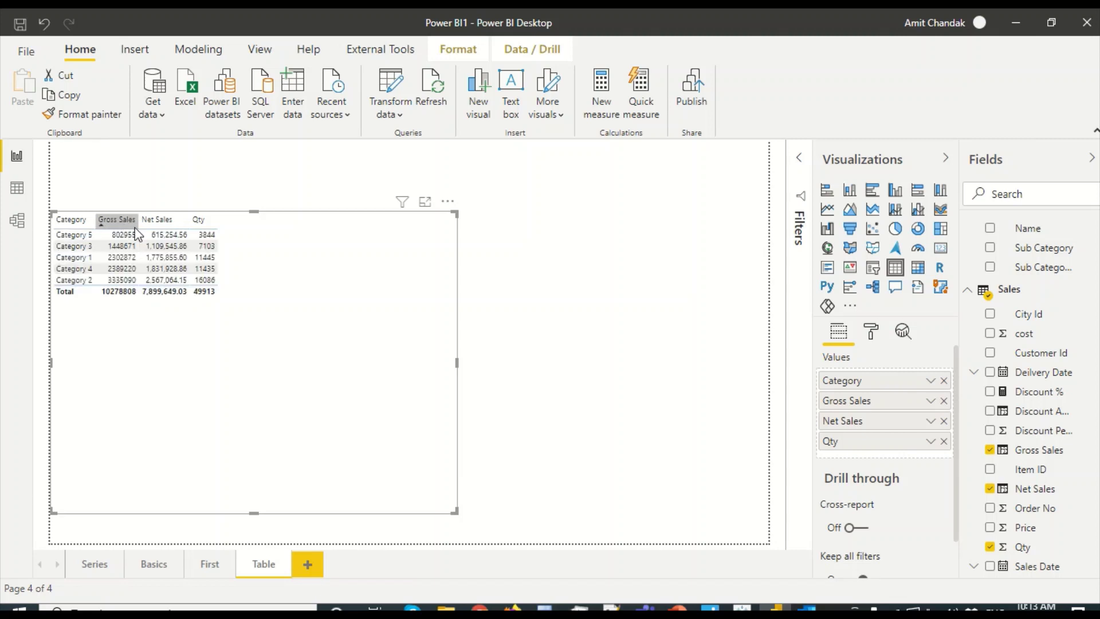
{"action": "left_click", "coordinate": [150, 224]}
{"action": "left_click", "coordinate": [150, 225]}
Sort the table descending by Net Sales, followed by a descending sort on Category
{"action": "left_click", "coordinate": [448, 202]}
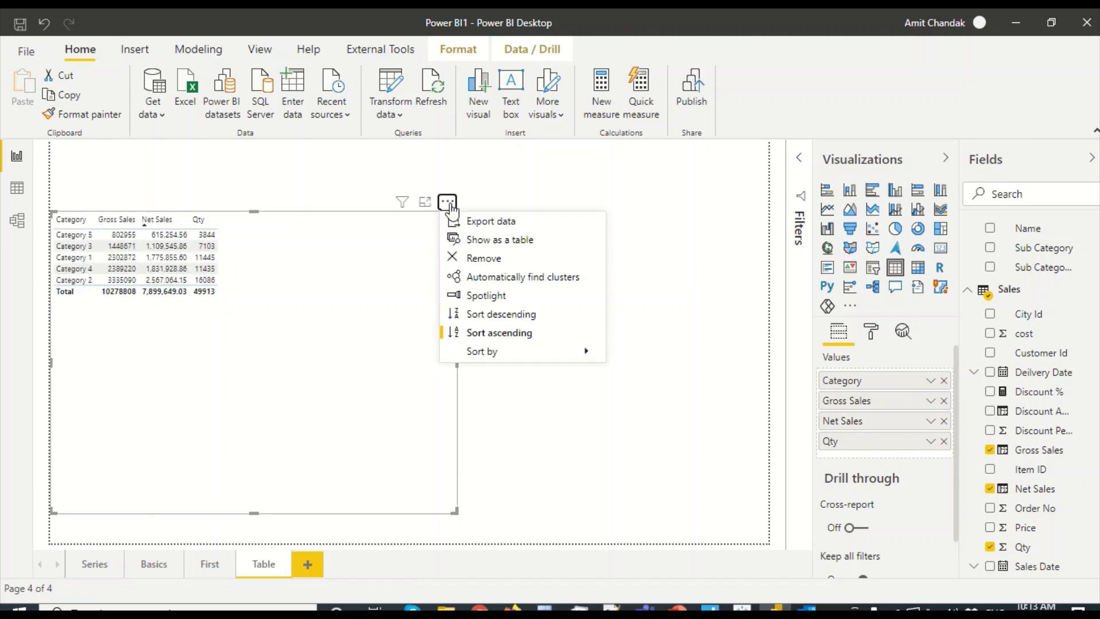
{"action": "mouse_move", "coordinate": [500, 357]}
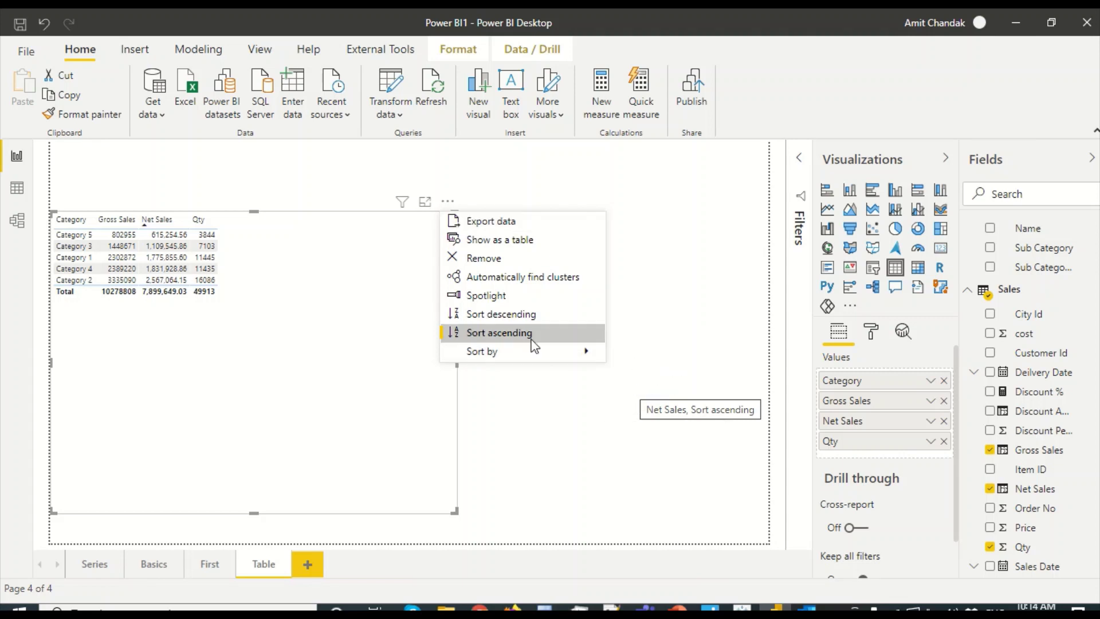
{"action": "left_click", "coordinate": [520, 317]}
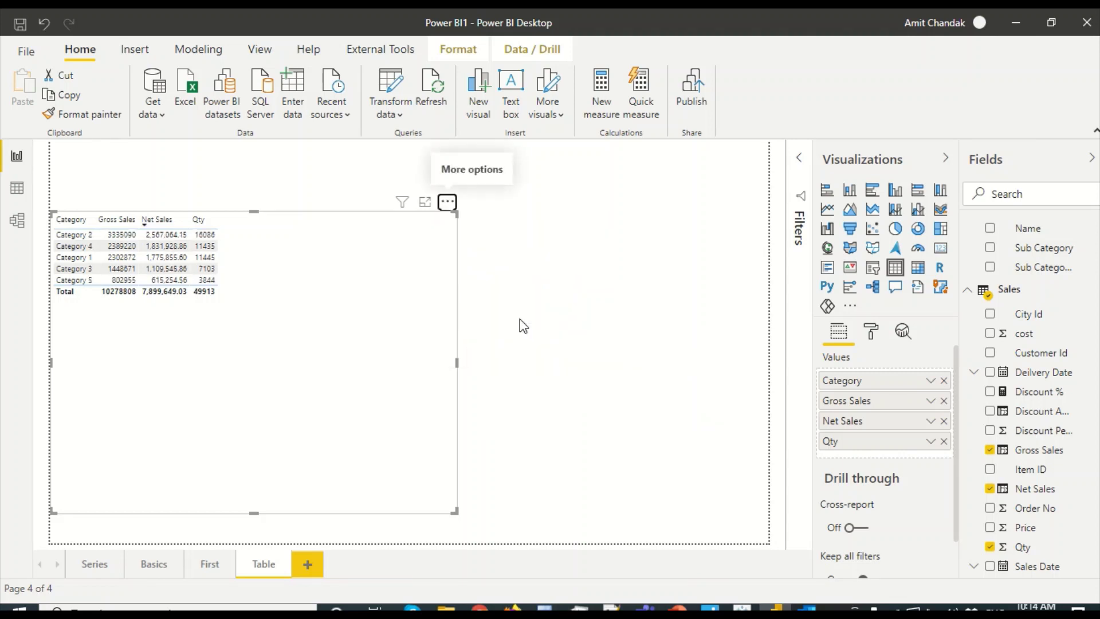
{"action": "left_click", "coordinate": [72, 224]}
{"action": "left_click", "coordinate": [71, 224]}
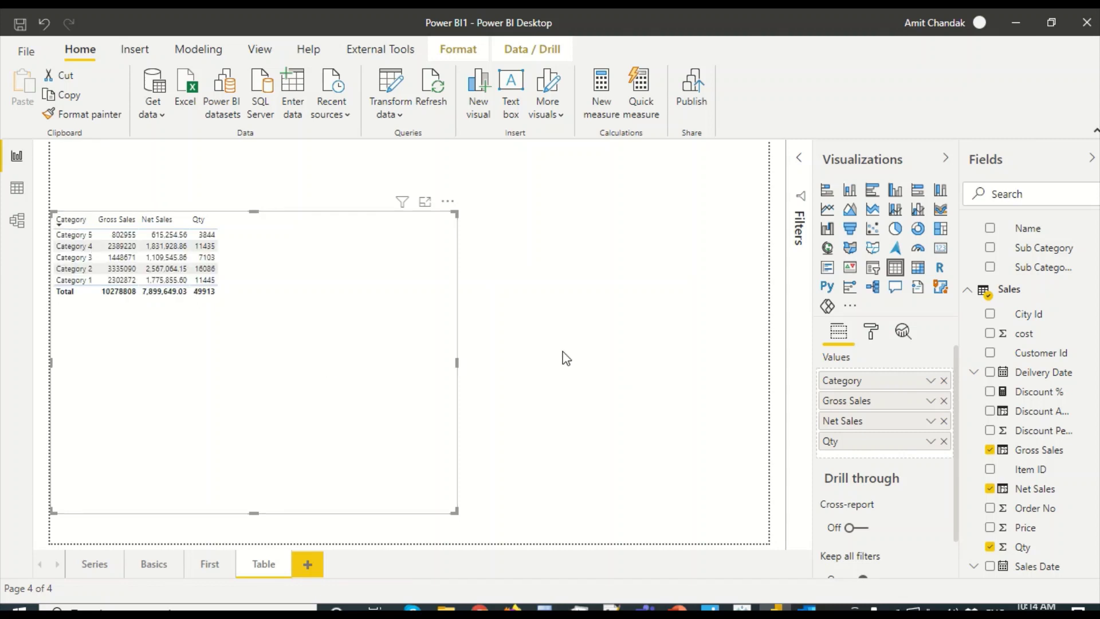
Try other table styles, including Bold header, and return the style to Default
{"action": "left_click", "coordinate": [871, 333]}
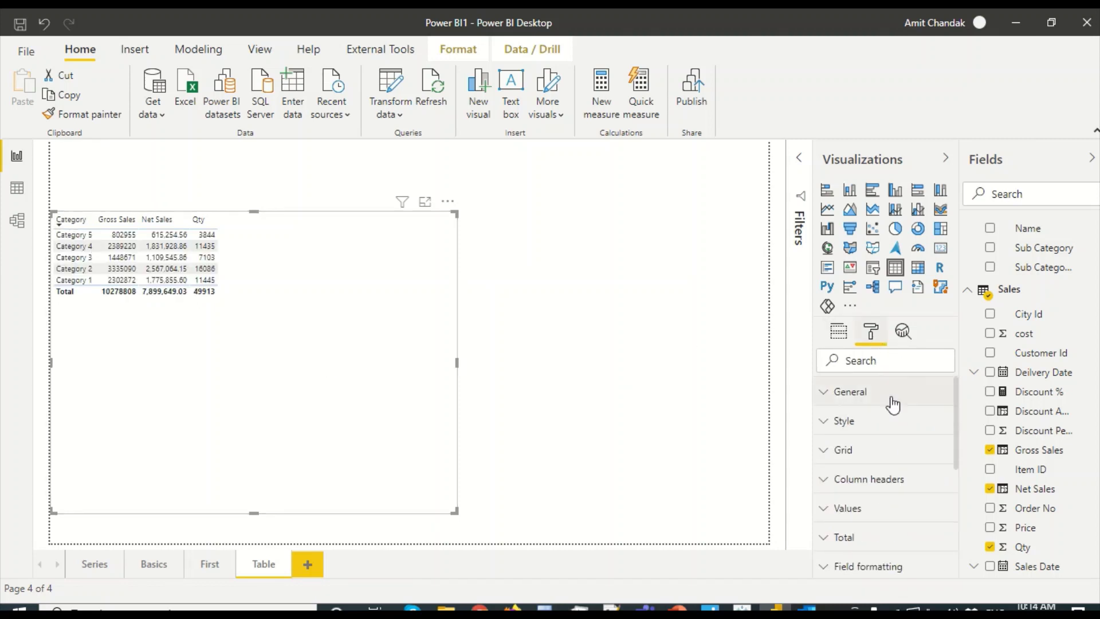
{"action": "left_click", "coordinate": [880, 423]}
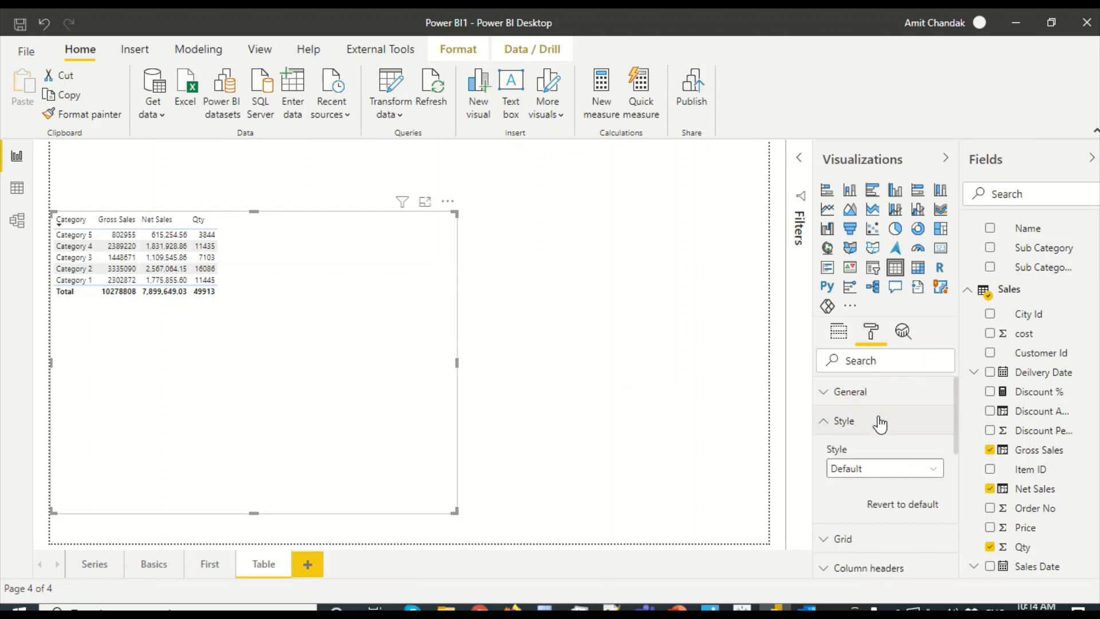
{"action": "left_click", "coordinate": [894, 468]}
{"action": "left_click", "coordinate": [854, 324]}
{"action": "left_click", "coordinate": [878, 467]}
{"action": "left_click", "coordinate": [857, 342]}
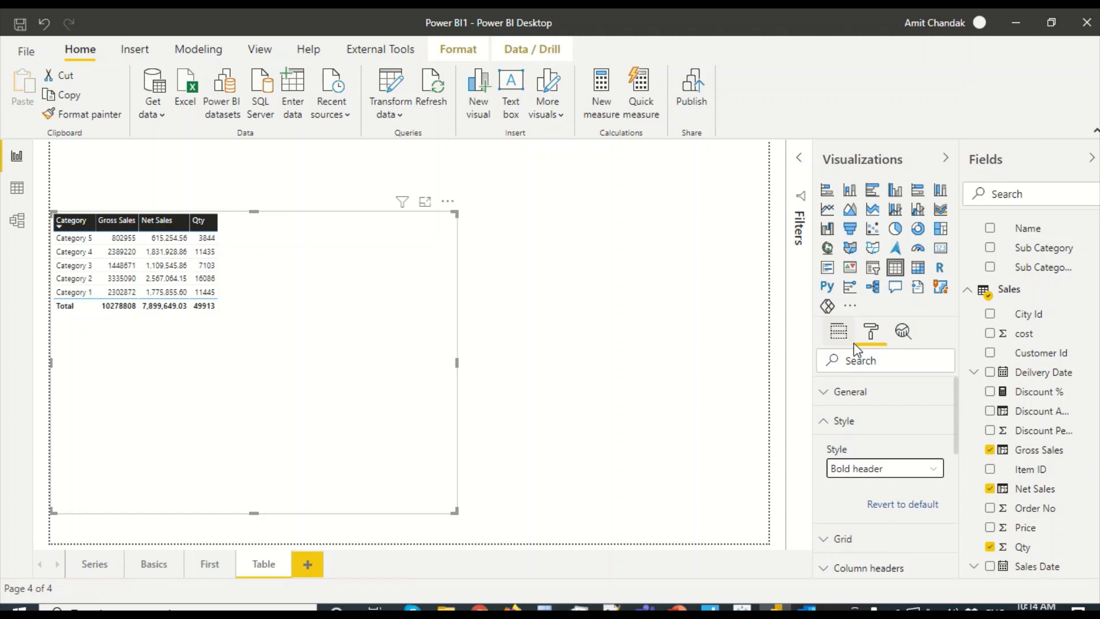
{"action": "left_click", "coordinate": [878, 468]}
{"action": "left_click", "coordinate": [848, 289]}
Examine the table's formatting options for column headers and individual fields
{"action": "scroll", "coordinate": [887, 432], "scroll_direction": "down", "scroll_amount": 2}
{"action": "scroll", "coordinate": [887, 432], "scroll_direction": "down", "scroll_amount": 1}
{"action": "left_click", "coordinate": [878, 413]}
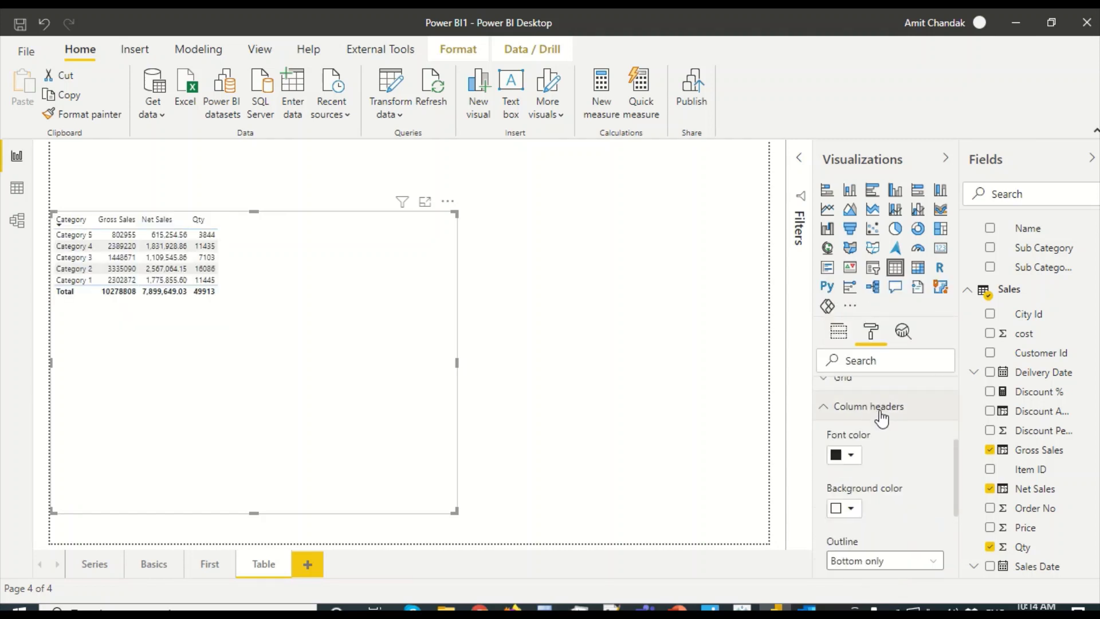
{"action": "scroll", "coordinate": [882, 459], "scroll_direction": "down", "scroll_amount": 1}
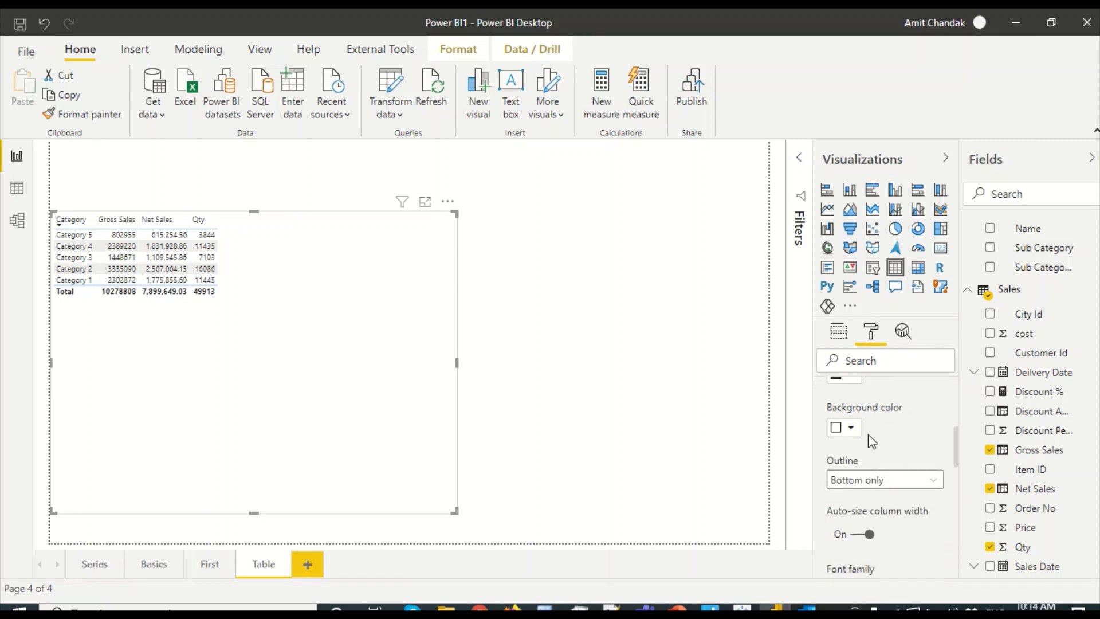
{"action": "scroll", "coordinate": [867, 427], "scroll_direction": "down", "scroll_amount": 4}
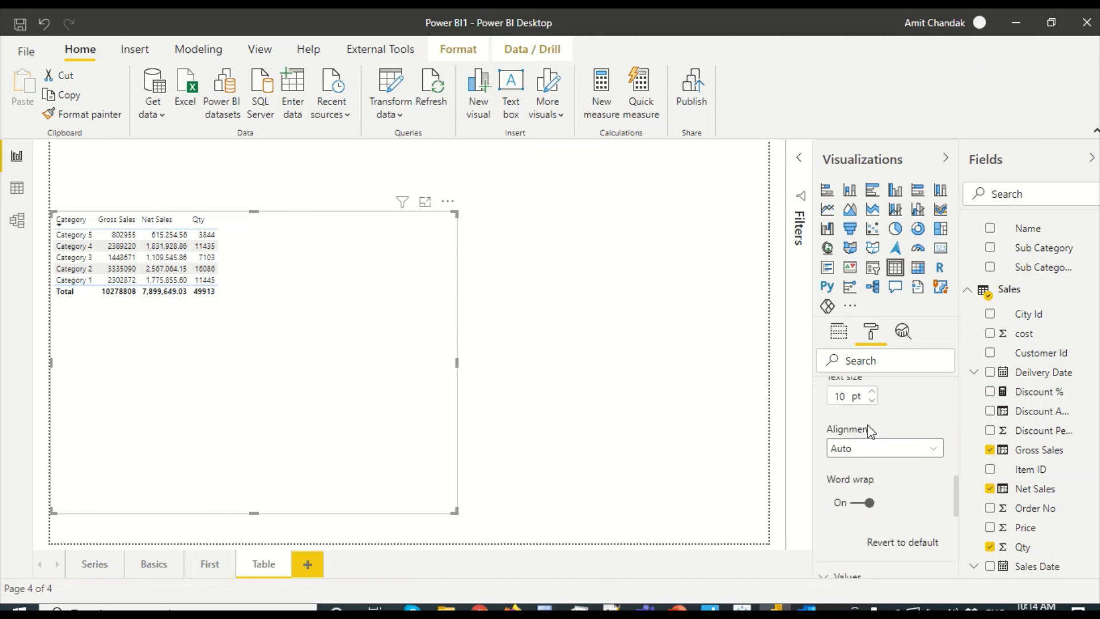
{"action": "scroll", "coordinate": [865, 427], "scroll_direction": "down", "scroll_amount": 1}
{"action": "scroll", "coordinate": [864, 421], "scroll_direction": "up", "scroll_amount": 1}
{"action": "left_click", "coordinate": [872, 425]}
{"action": "left_click", "coordinate": [853, 422]}
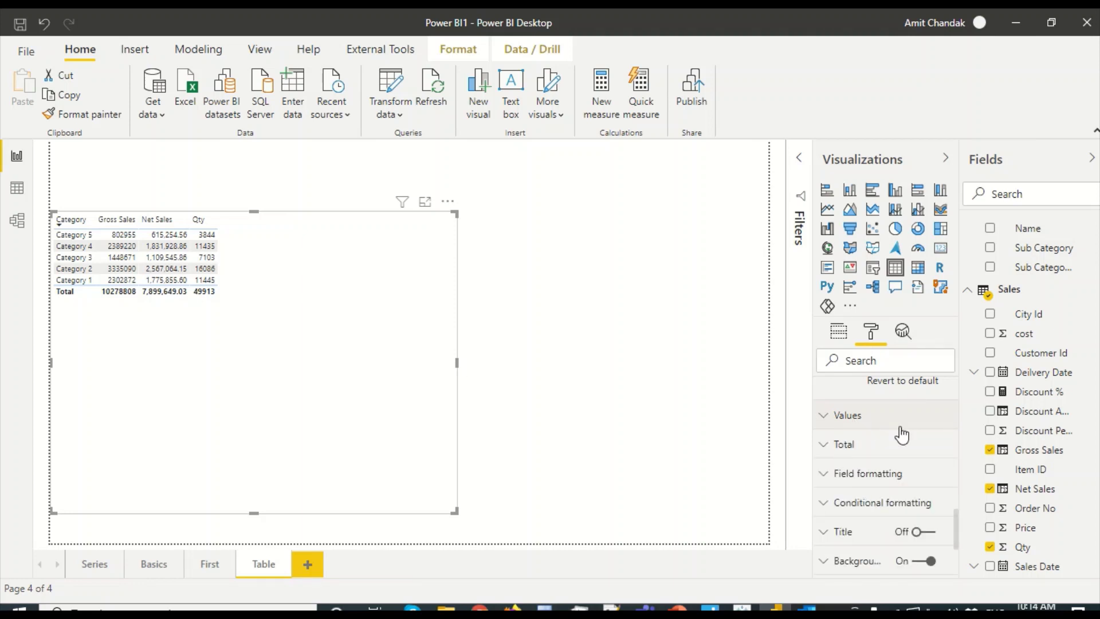
{"action": "scroll", "coordinate": [887, 458], "scroll_direction": "down", "scroll_amount": 2}
{"action": "left_click", "coordinate": [848, 395]}
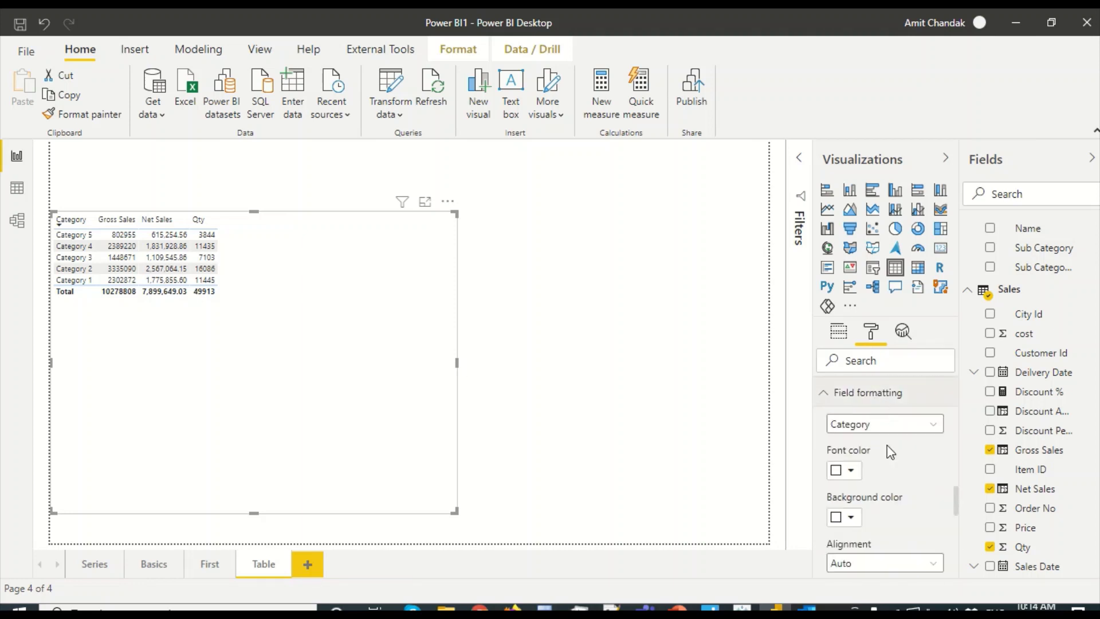
{"action": "scroll", "coordinate": [897, 463], "scroll_direction": "down", "scroll_amount": 2}
{"action": "scroll", "coordinate": [897, 463], "scroll_direction": "up", "scroll_amount": 3}
{"action": "left_click", "coordinate": [878, 403]}
Review the conditional formatting options and turn on conditional background color for the Gross Sales column
{"action": "left_click", "coordinate": [882, 426]}
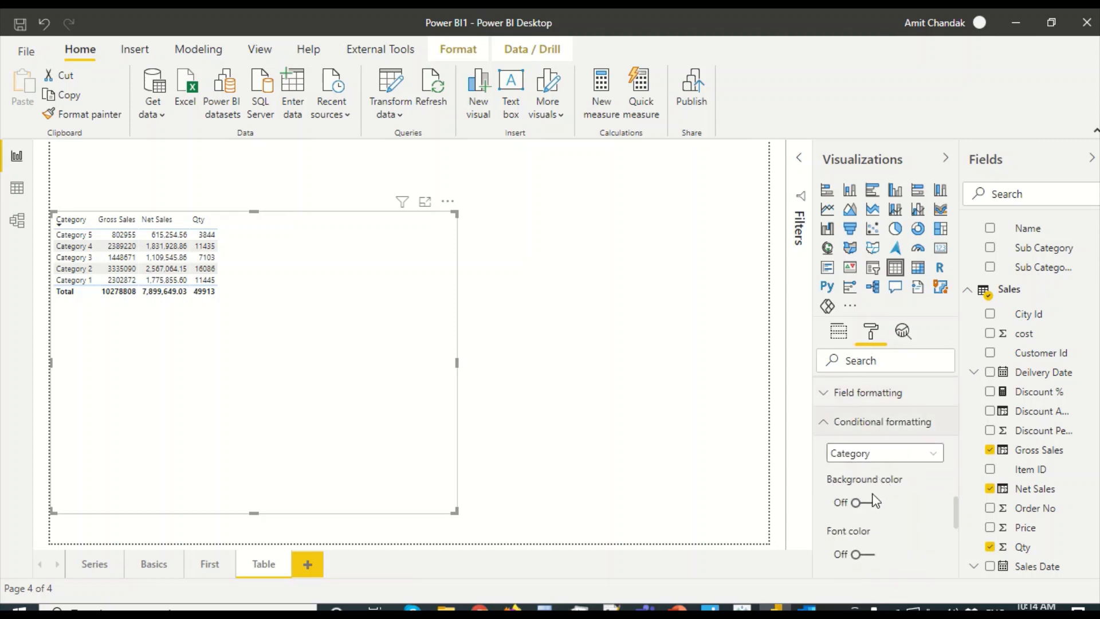
{"action": "scroll", "coordinate": [870, 493], "scroll_direction": "down", "scroll_amount": 2}
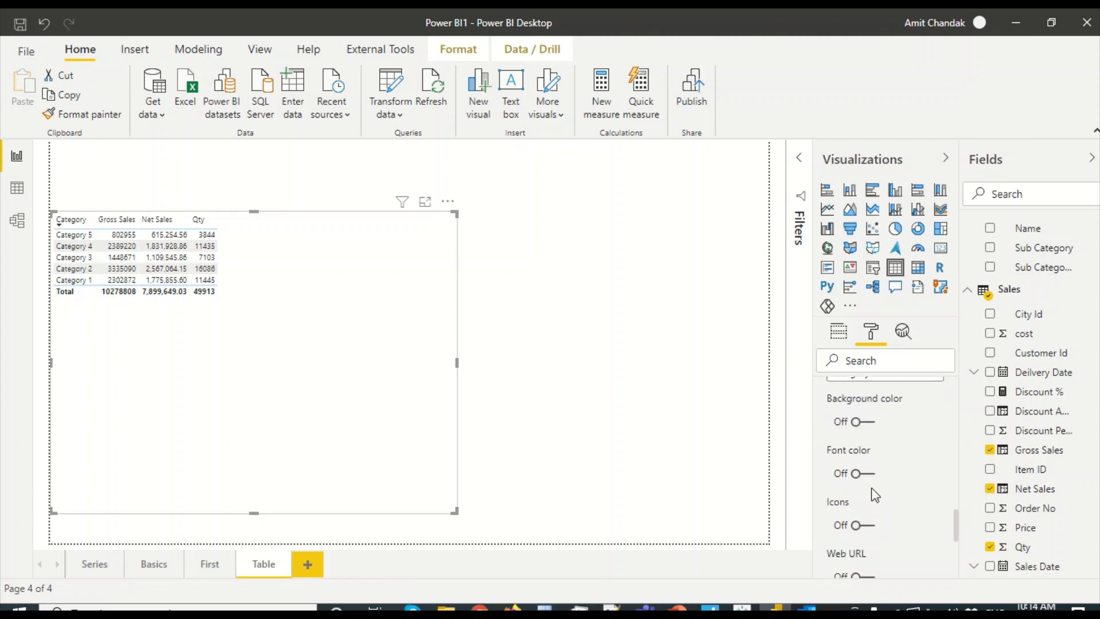
{"action": "scroll", "coordinate": [862, 481], "scroll_direction": "down", "scroll_amount": 2}
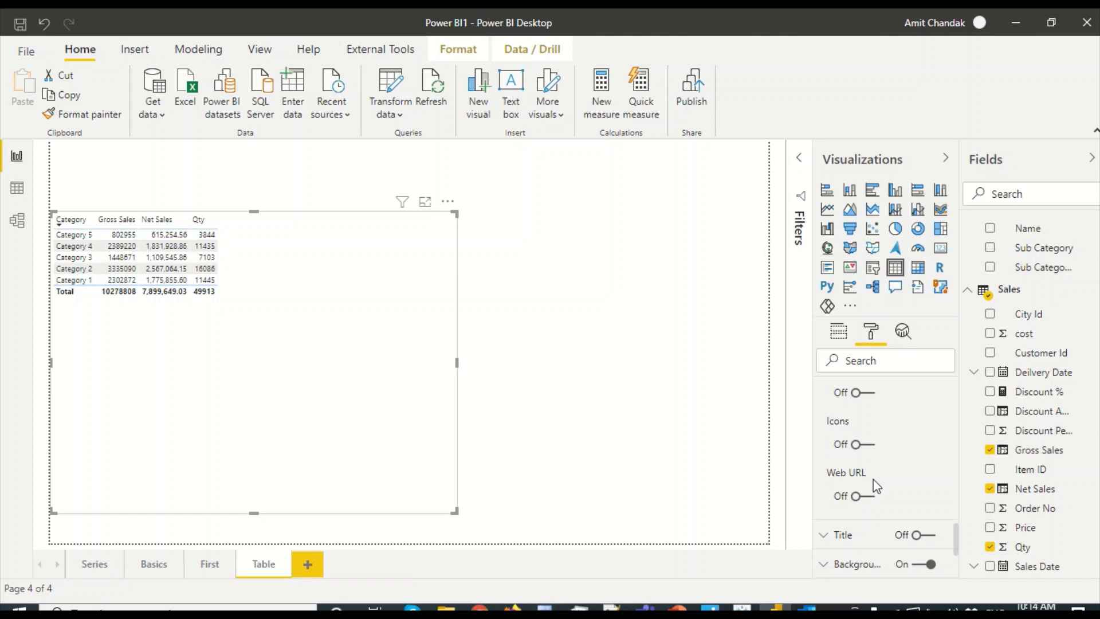
{"action": "scroll", "coordinate": [888, 475], "scroll_direction": "up", "scroll_amount": 2}
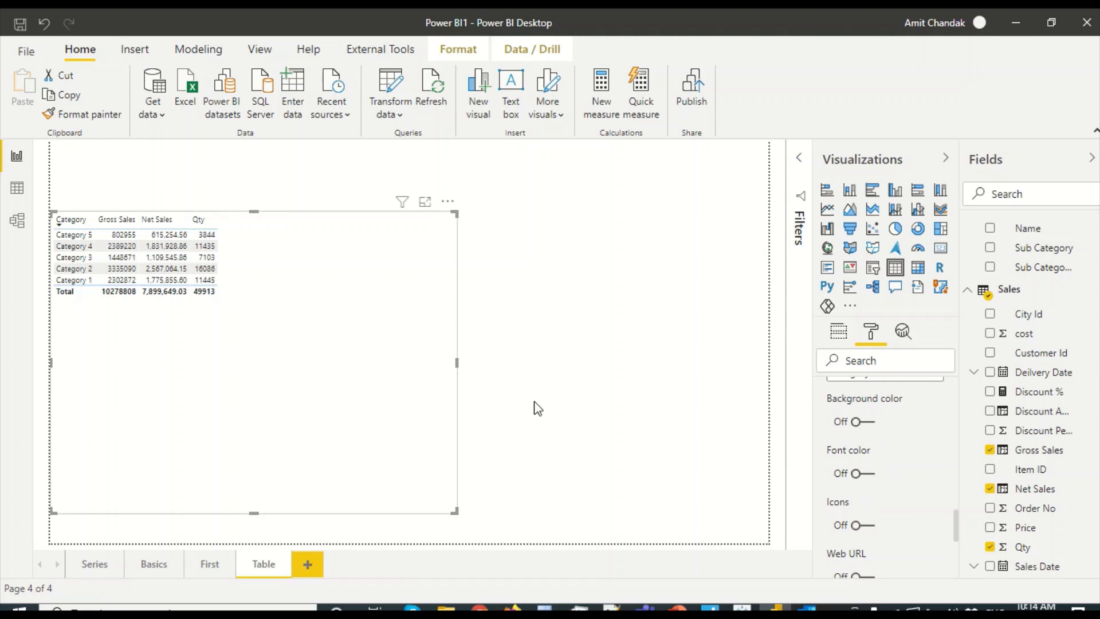
{"action": "scroll", "coordinate": [896, 413], "scroll_direction": "up", "scroll_amount": 2}
{"action": "left_click", "coordinate": [884, 453]}
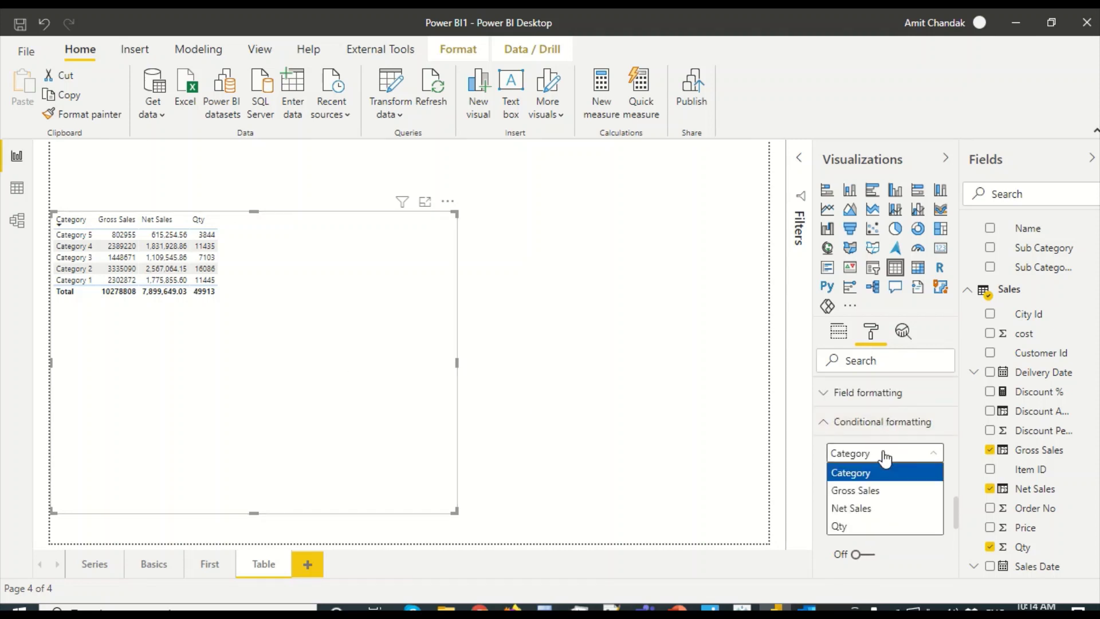
{"action": "left_click", "coordinate": [872, 490]}
{"action": "scroll", "coordinate": [887, 463], "scroll_direction": "down", "scroll_amount": 3}
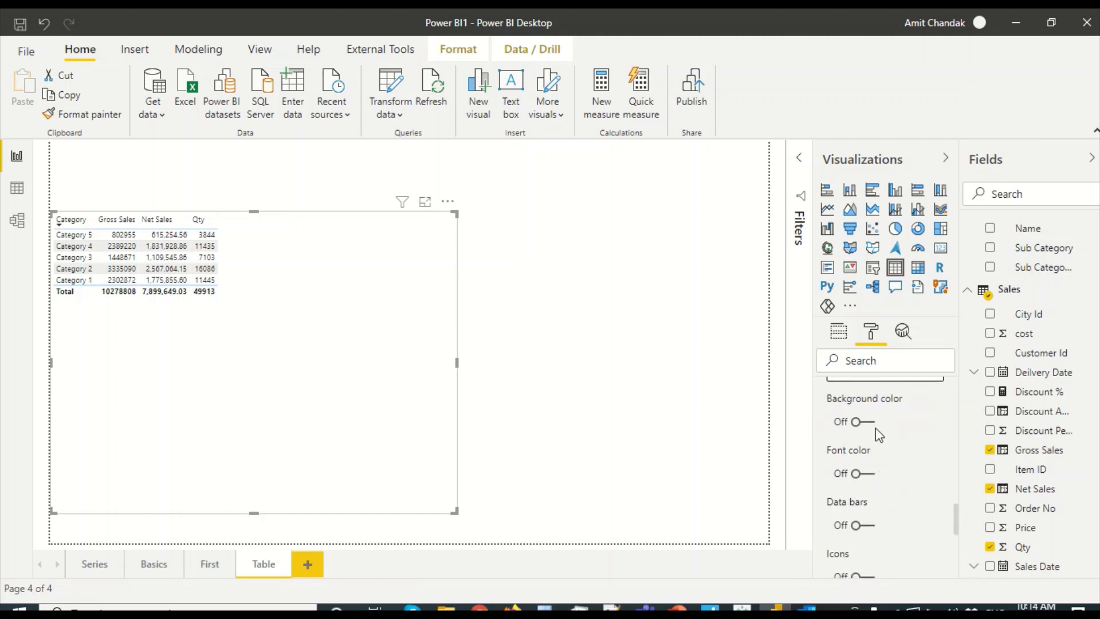
{"action": "left_click", "coordinate": [866, 426]}
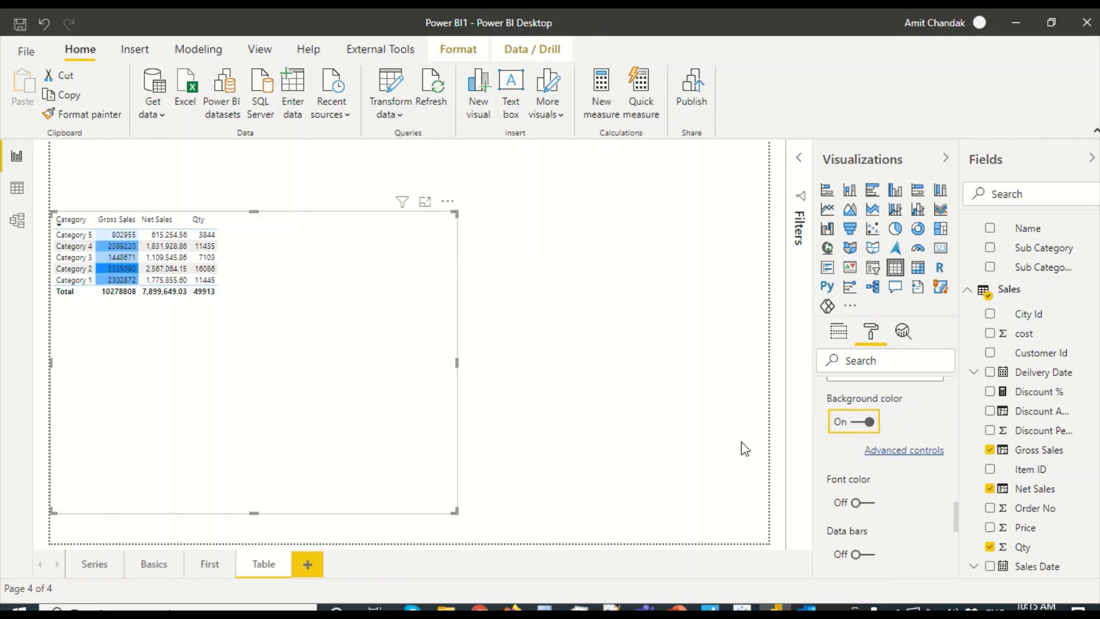
Base the Gross Sales background color scale on the Discount % measure and apply it
{"action": "left_click", "coordinate": [907, 451]}
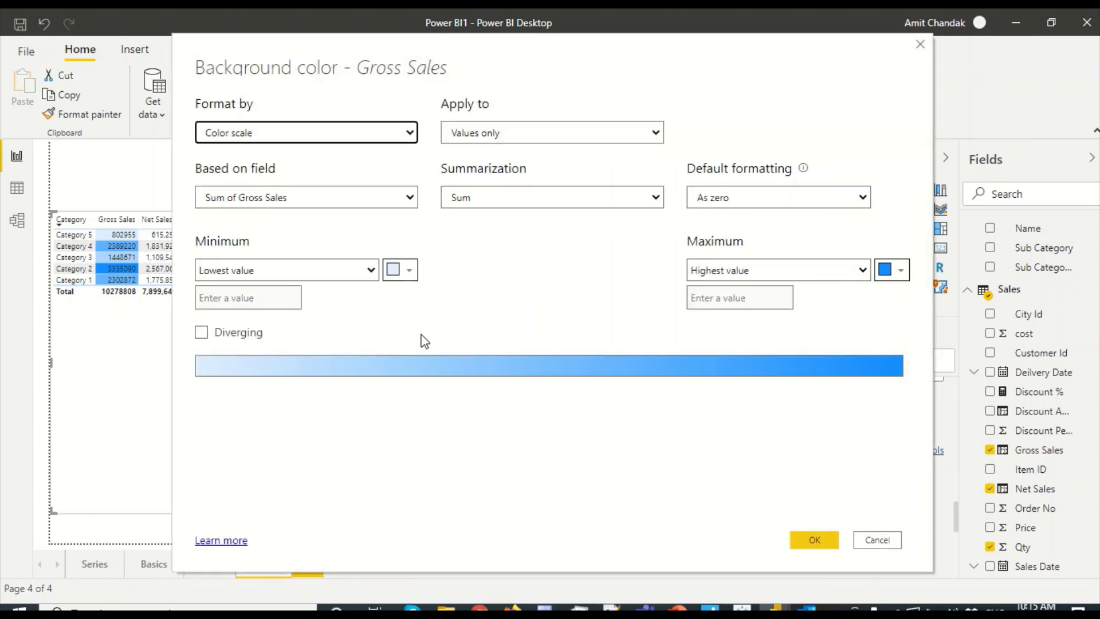
{"action": "left_click", "coordinate": [247, 136]}
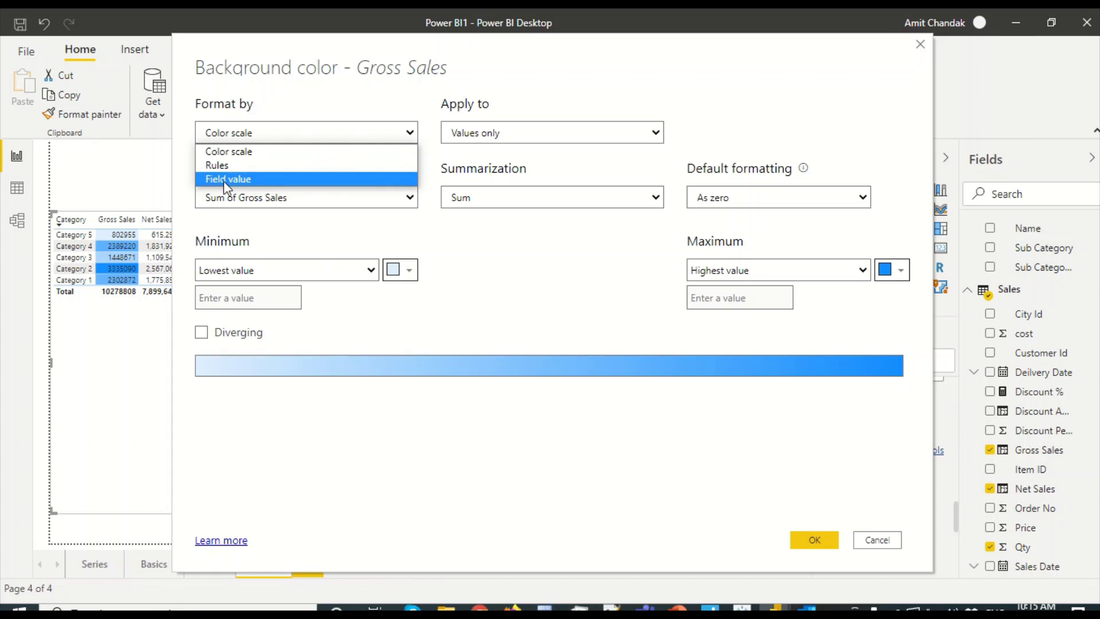
{"action": "left_click", "coordinate": [241, 150]}
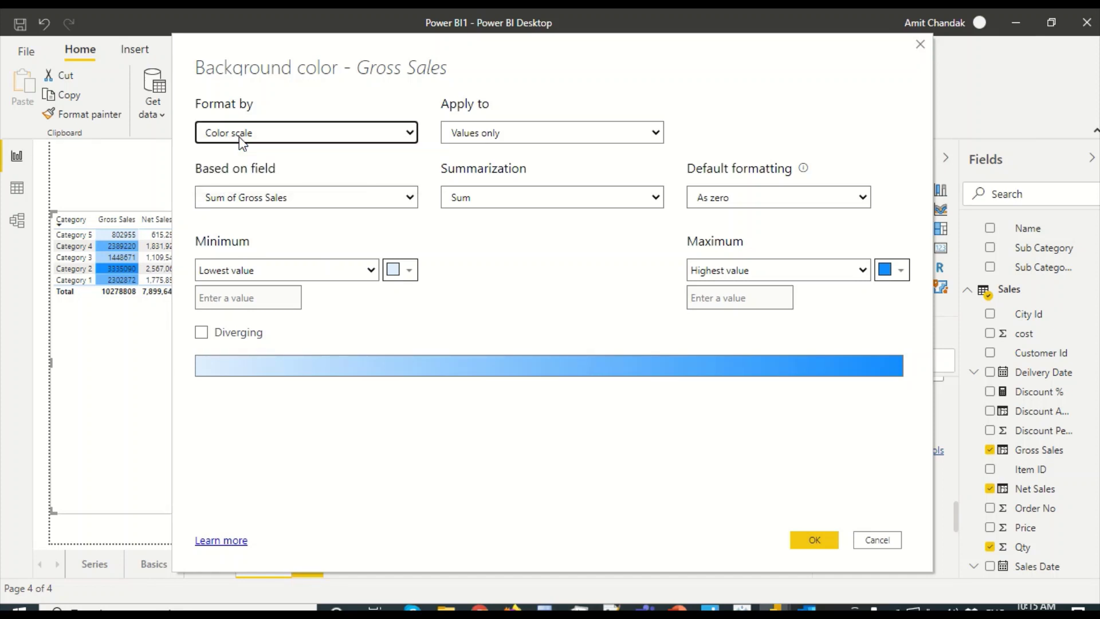
{"action": "left_click", "coordinate": [284, 198]}
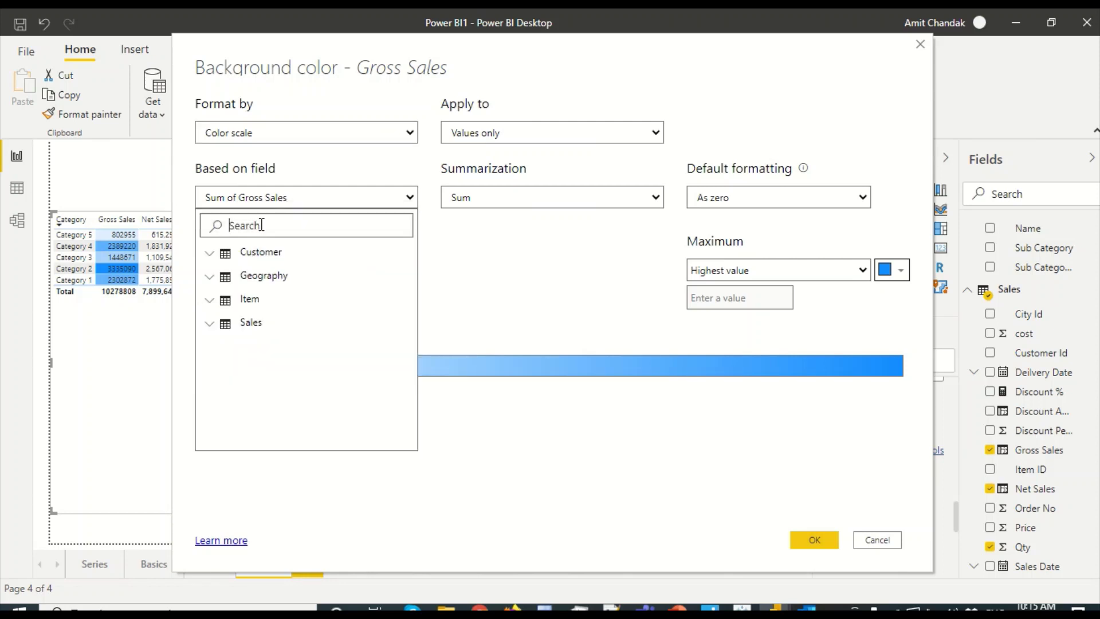
{"action": "type", "text": "Dis"}
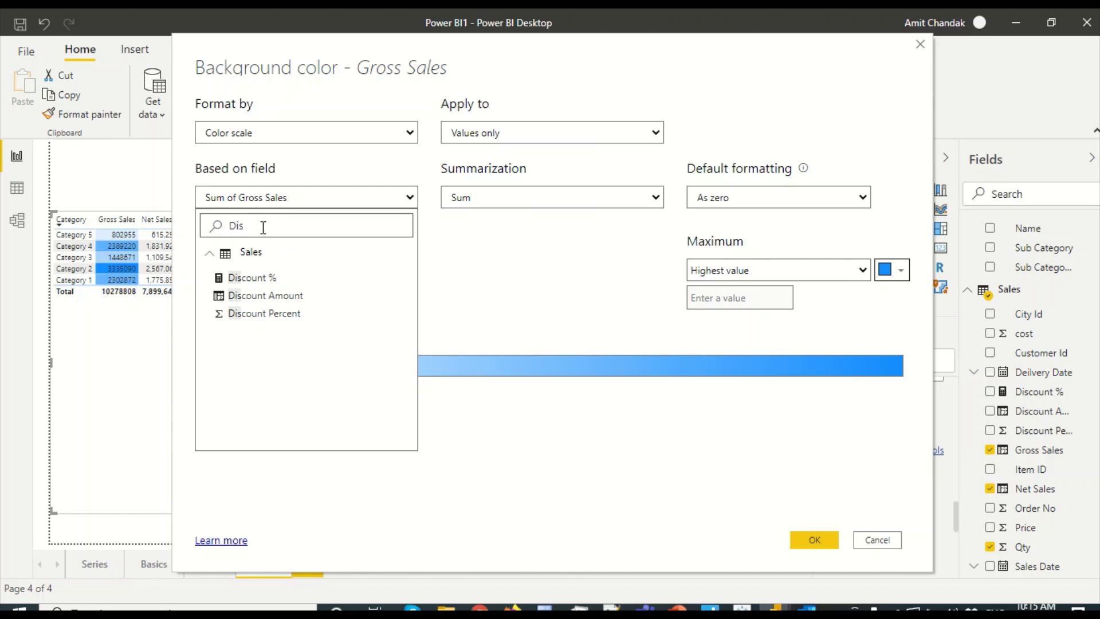
{"action": "left_click", "coordinate": [256, 277]}
{"action": "left_click", "coordinate": [815, 540]}
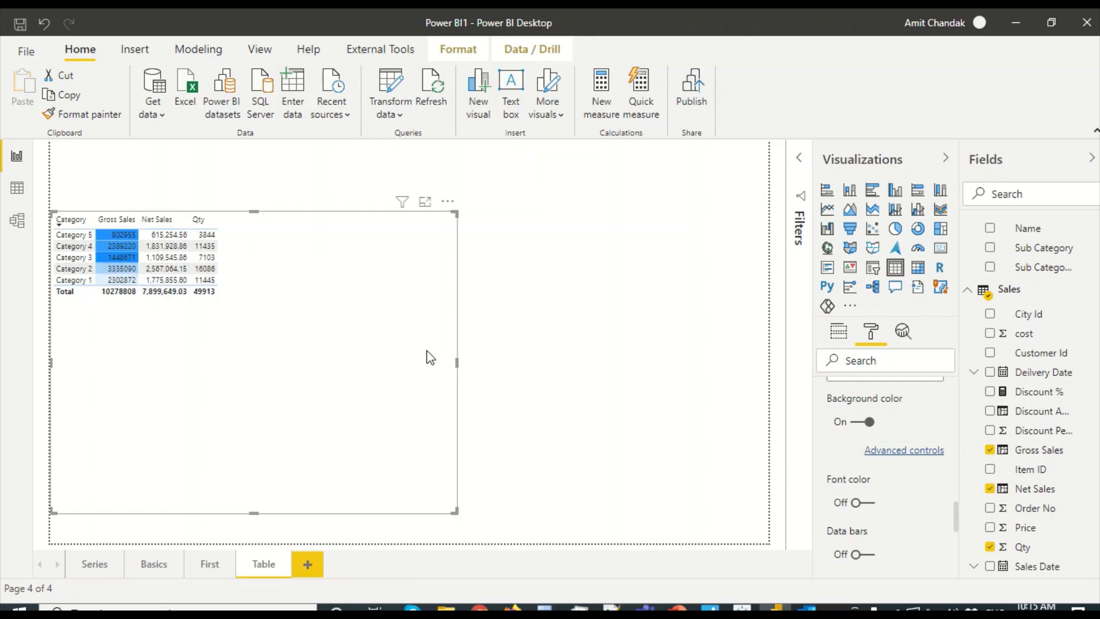
Turn on conditional font color for the Net Sales column
{"action": "scroll", "coordinate": [902, 413], "scroll_direction": "up", "scroll_amount": 3}
{"action": "left_click", "coordinate": [897, 452]}
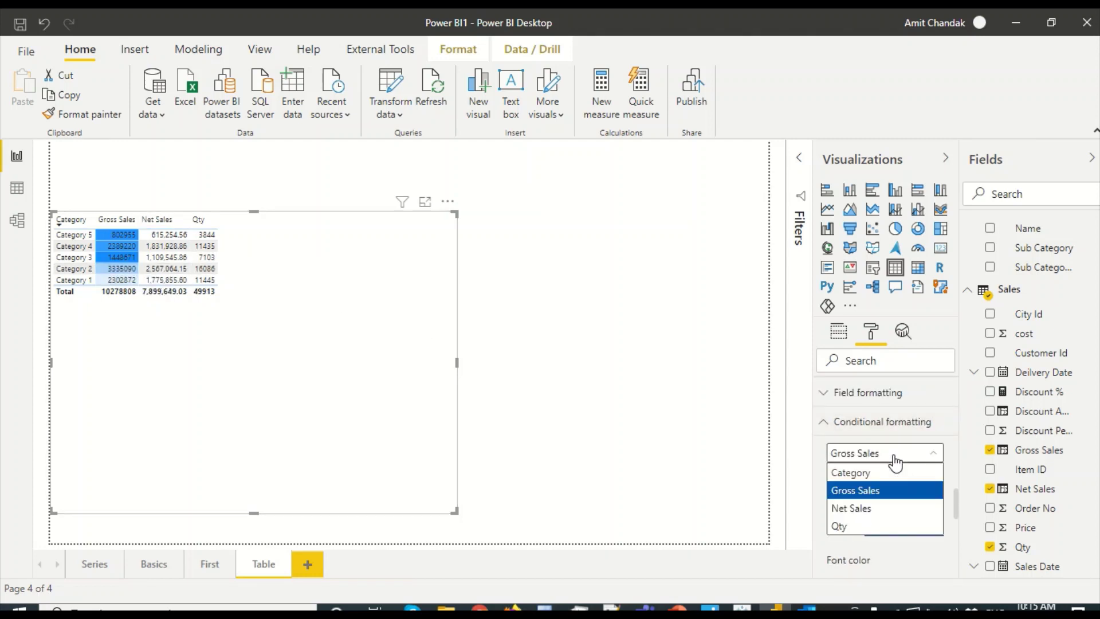
{"action": "left_click", "coordinate": [877, 510]}
{"action": "scroll", "coordinate": [891, 467], "scroll_direction": "down", "scroll_amount": 1}
{"action": "left_click", "coordinate": [862, 474]}
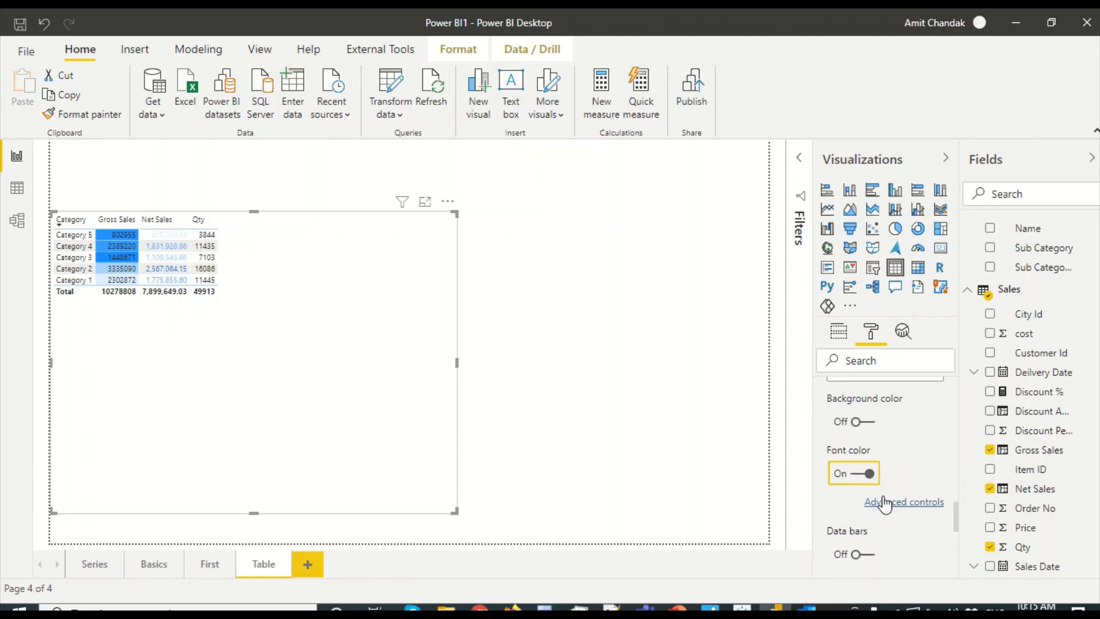
Base the Net Sales font color scale on the Discount % measure and apply it
{"action": "left_click", "coordinate": [898, 504]}
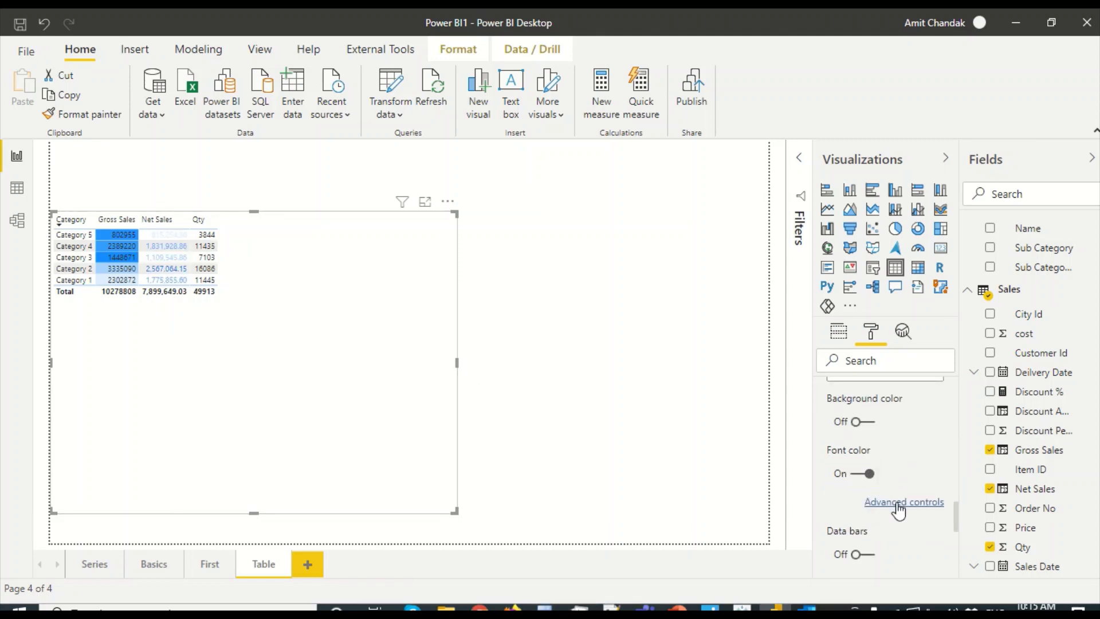
{"action": "left_click", "coordinate": [272, 200]}
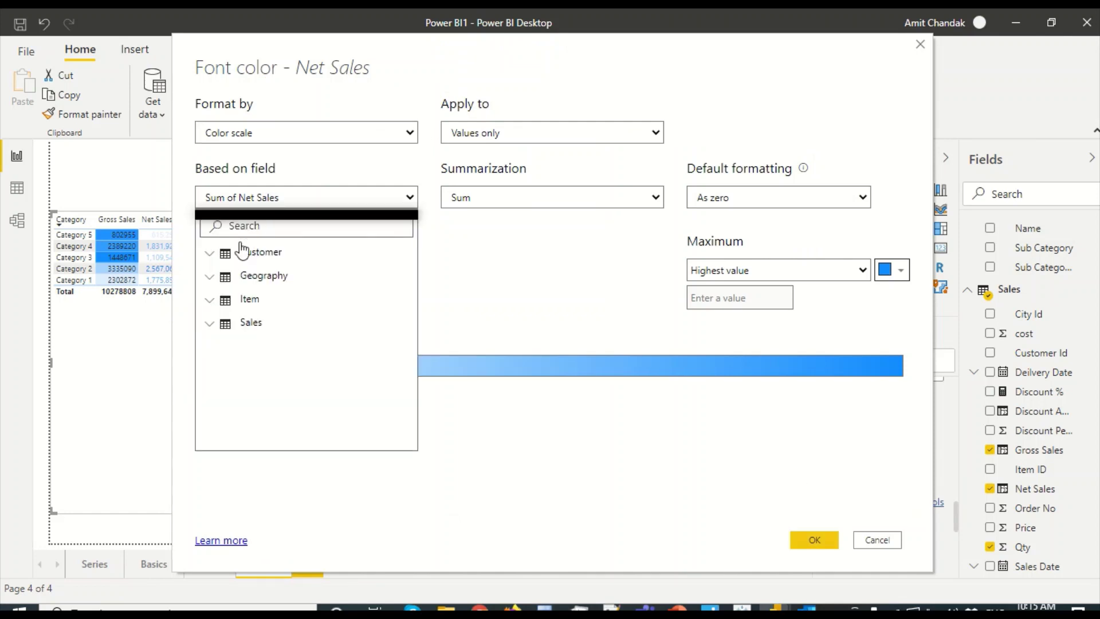
{"action": "type", "text": "Dis"}
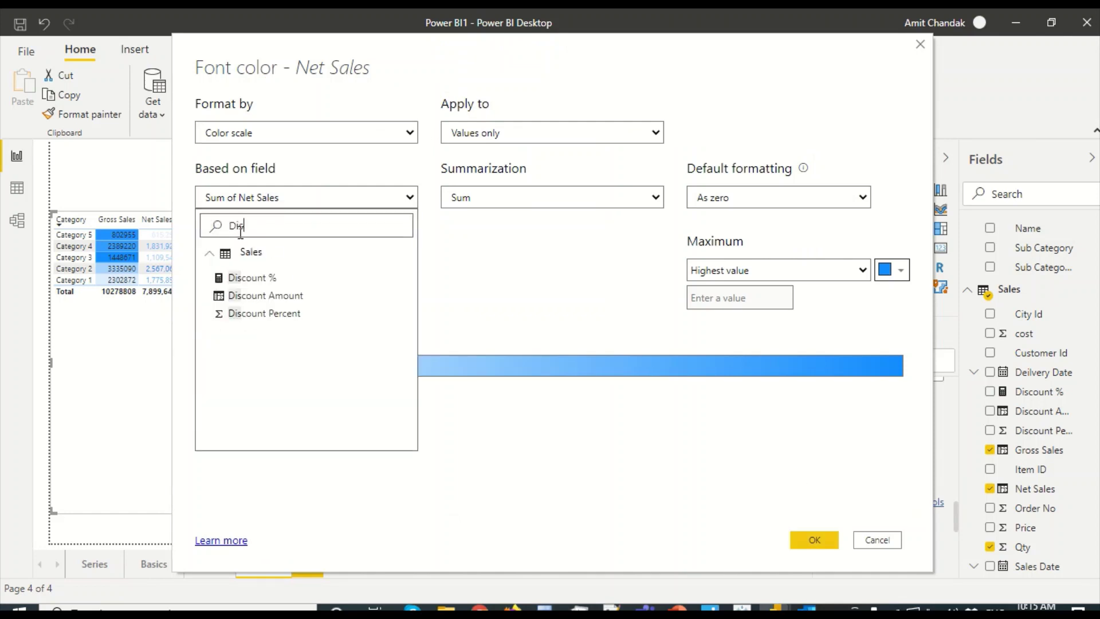
{"action": "left_click", "coordinate": [271, 277]}
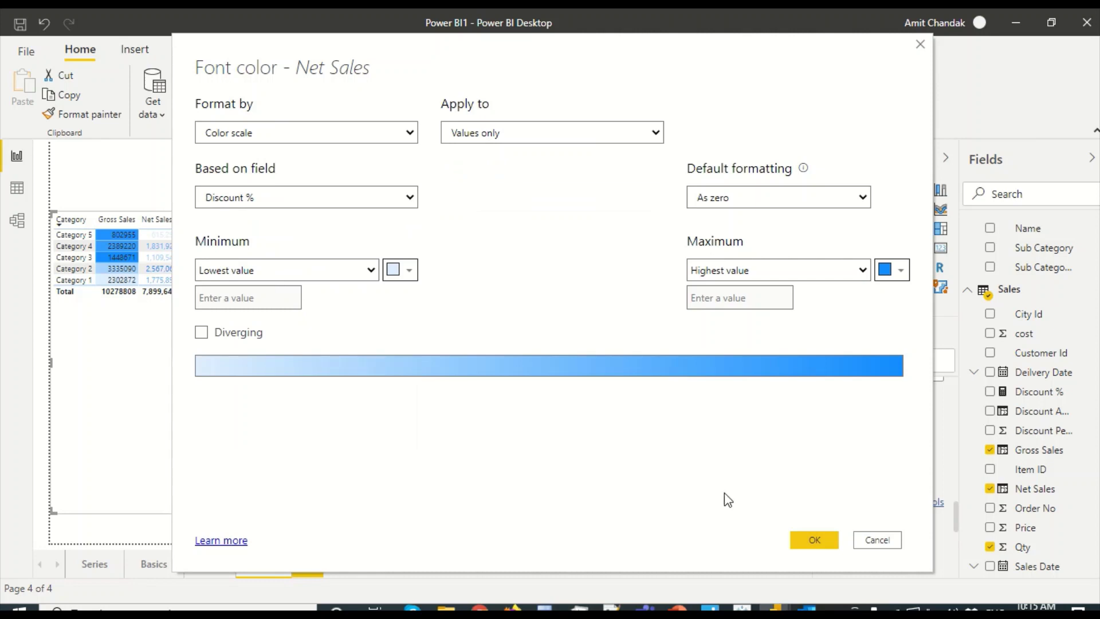
{"action": "left_click", "coordinate": [811, 540]}
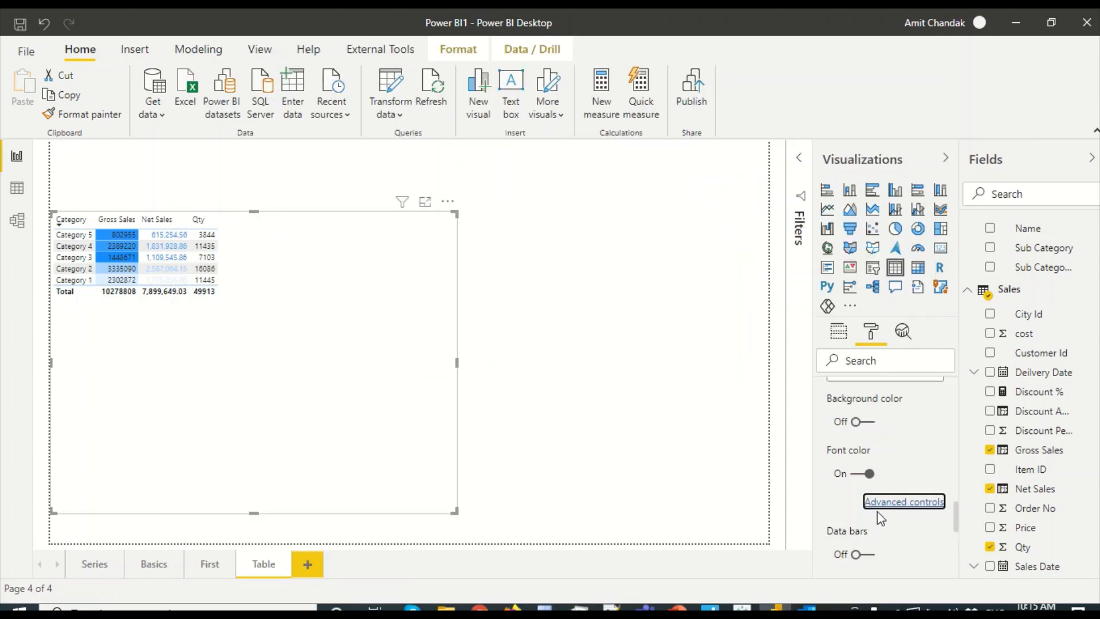
Turn on conditional data bars for the Qty column
{"action": "scroll", "coordinate": [855, 476], "scroll_direction": "down", "scroll_amount": 2}
{"action": "scroll", "coordinate": [914, 430], "scroll_direction": "up", "scroll_amount": 2}
{"action": "scroll", "coordinate": [890, 422], "scroll_direction": "up", "scroll_amount": 3}
{"action": "left_click", "coordinate": [879, 454]}
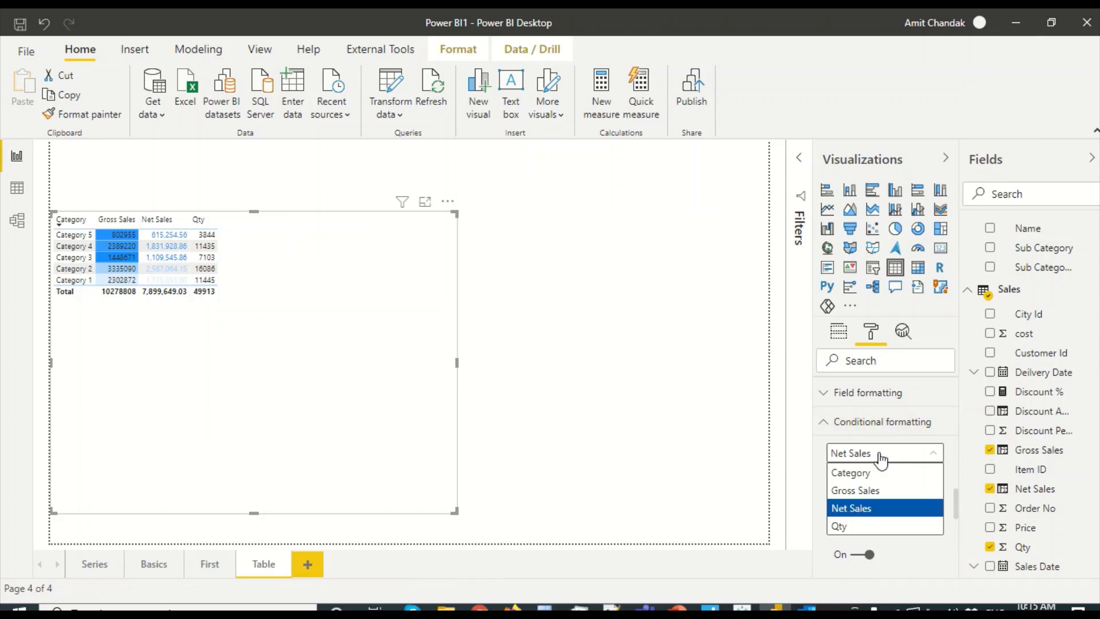
{"action": "left_click", "coordinate": [842, 526]}
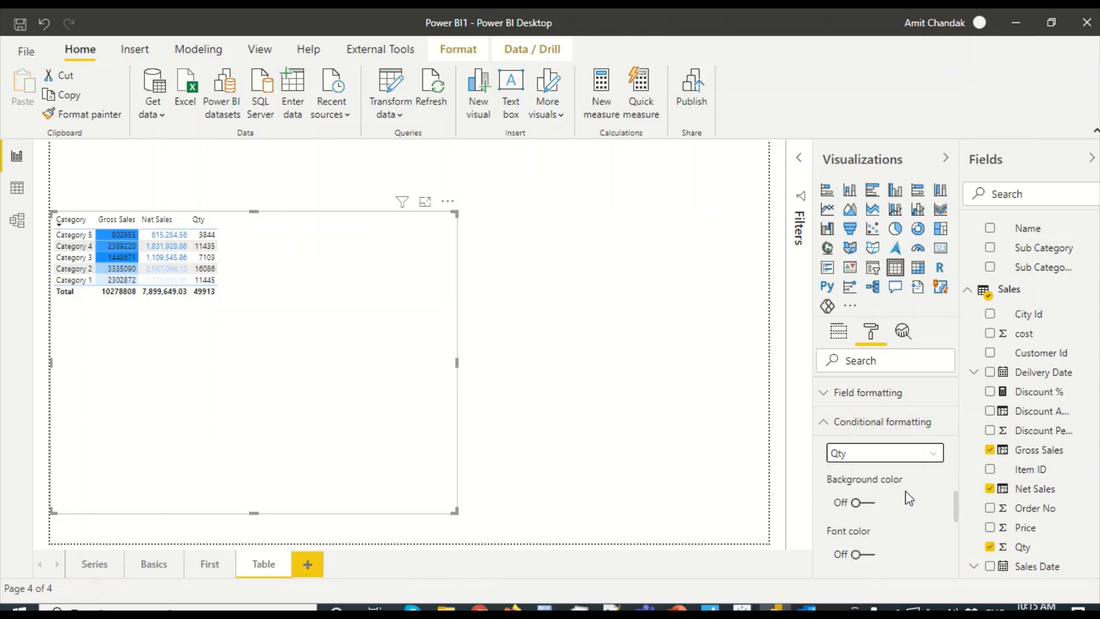
{"action": "scroll", "coordinate": [908, 498], "scroll_direction": "down", "scroll_amount": 2}
{"action": "left_click", "coordinate": [865, 446]}
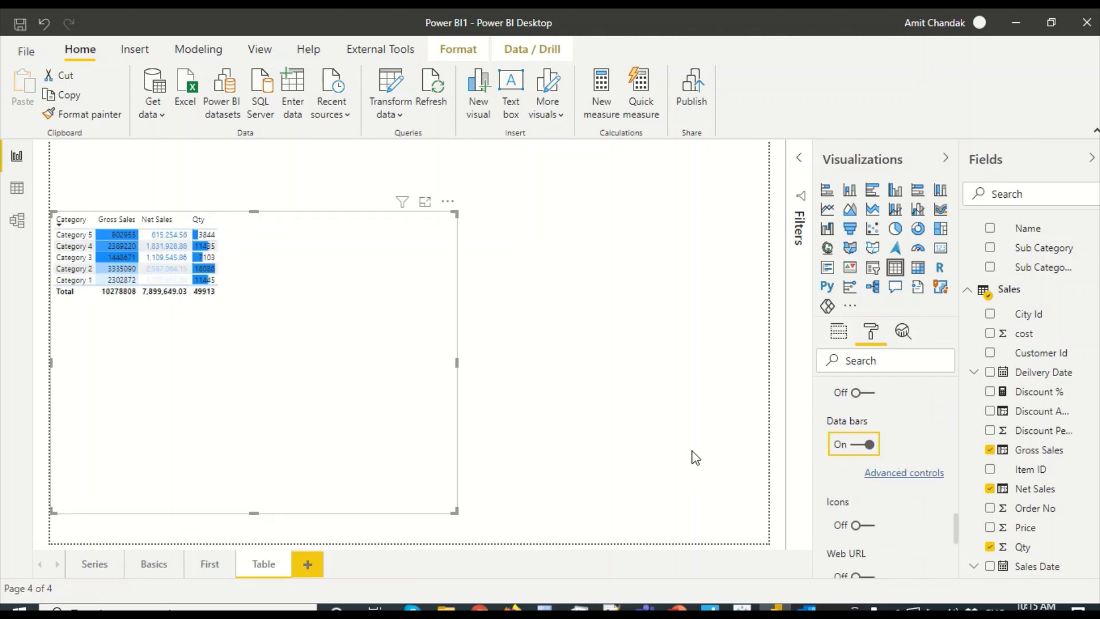
Turn on conditional icons for the Category column
{"action": "scroll", "coordinate": [873, 490], "scroll_direction": "down", "scroll_amount": 2}
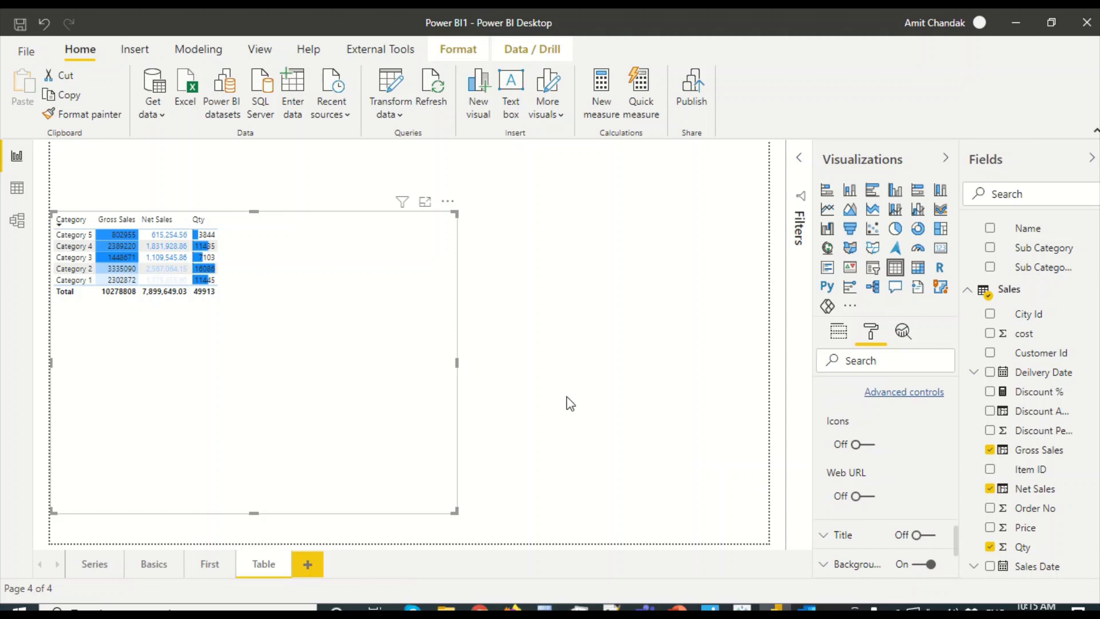
{"action": "scroll", "coordinate": [911, 418], "scroll_direction": "up", "scroll_amount": 2}
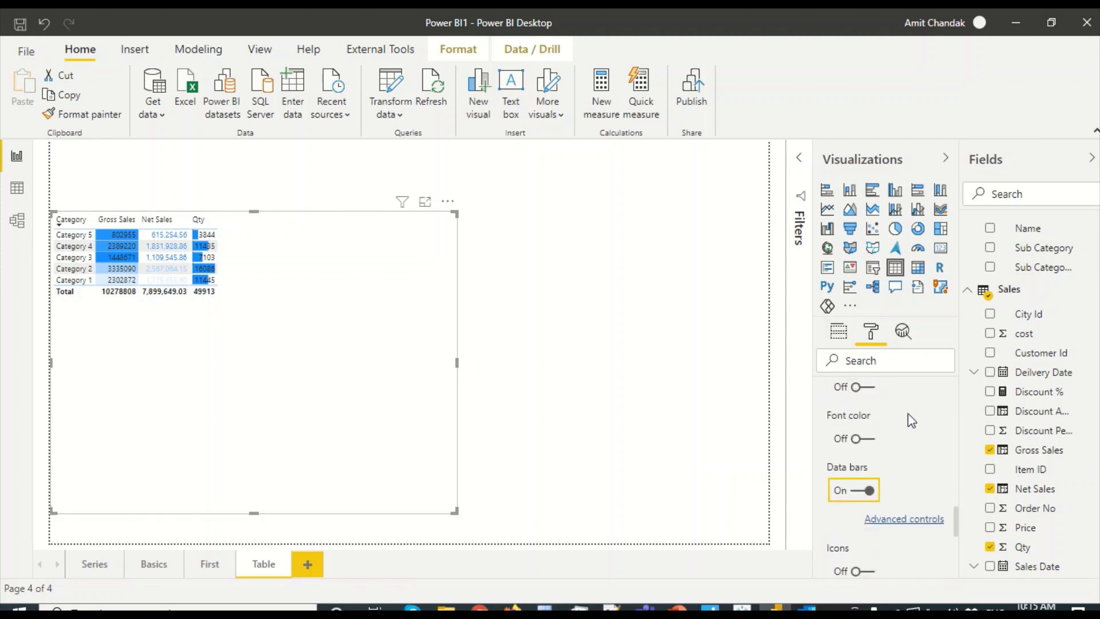
{"action": "scroll", "coordinate": [903, 421], "scroll_direction": "up", "scroll_amount": 2}
{"action": "left_click", "coordinate": [892, 453]}
{"action": "left_click", "coordinate": [877, 473]}
{"action": "scroll", "coordinate": [888, 462], "scroll_direction": "down", "scroll_amount": 7}
{"action": "scroll", "coordinate": [886, 458], "scroll_direction": "up", "scroll_amount": 2}
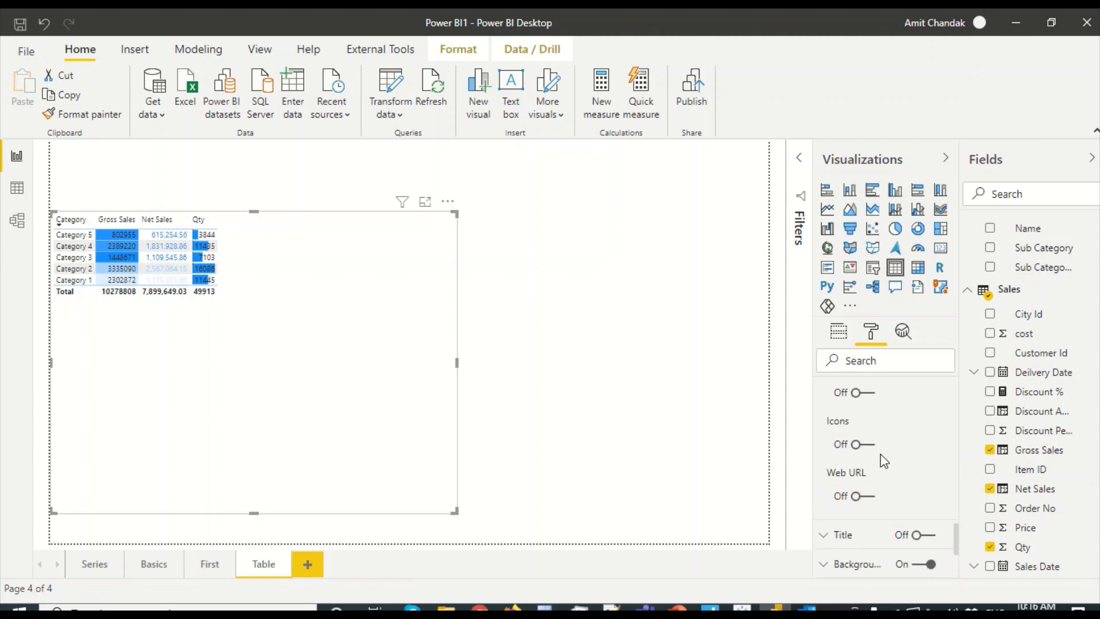
{"action": "left_click", "coordinate": [866, 443]}
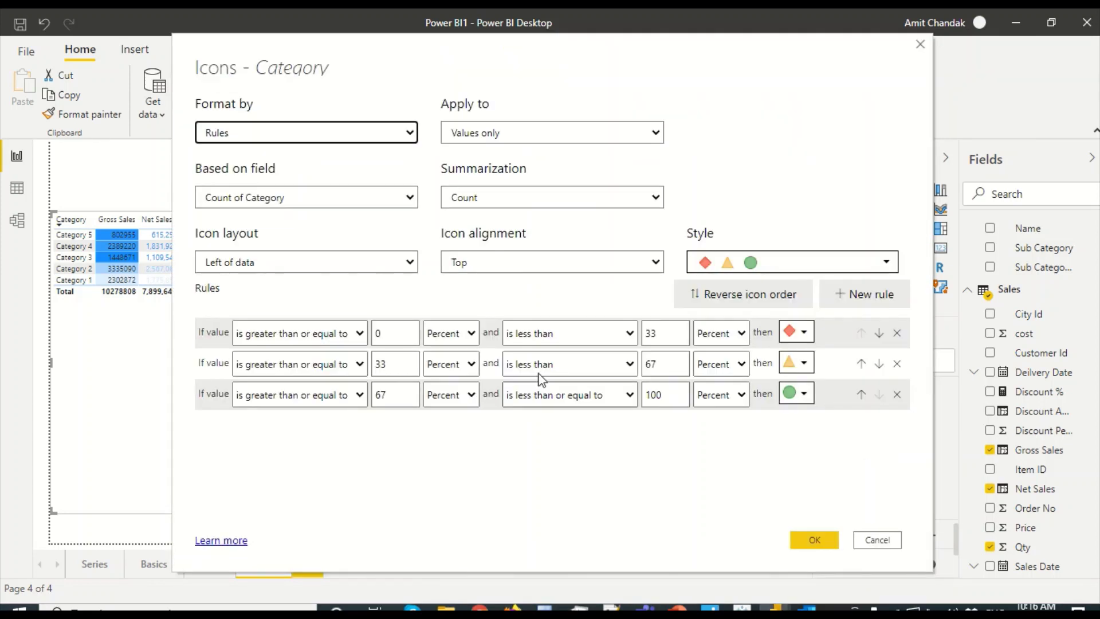
Base the Category icon rules on Discount %, keep the percent thresholds of 33 and 67, and apply them
{"action": "left_click", "coordinate": [335, 204]}
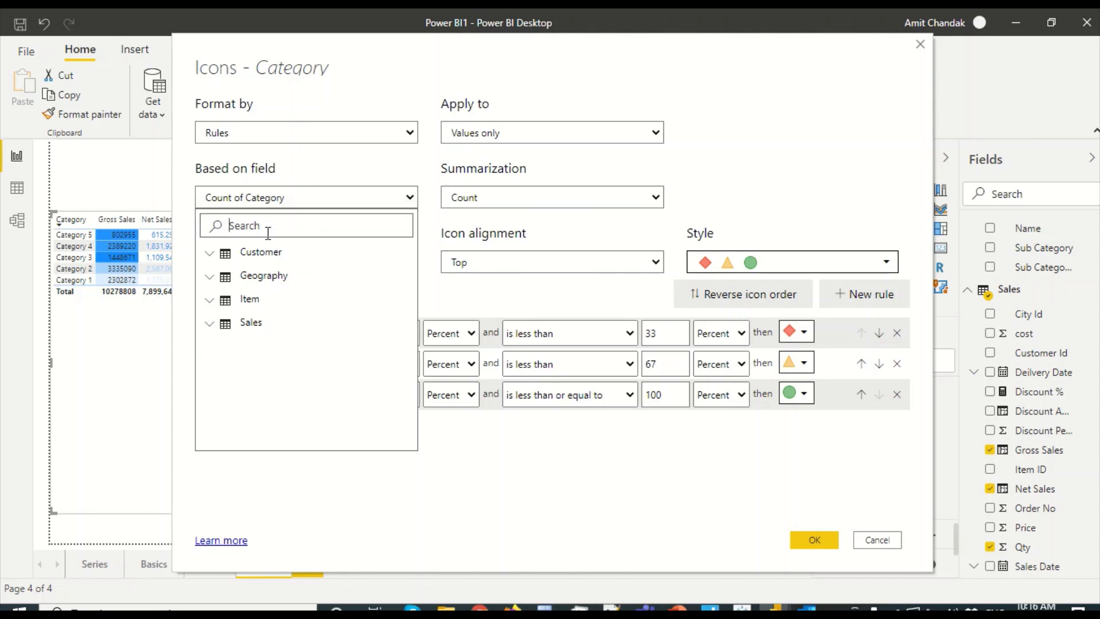
{"action": "type", "text": "Dis"}
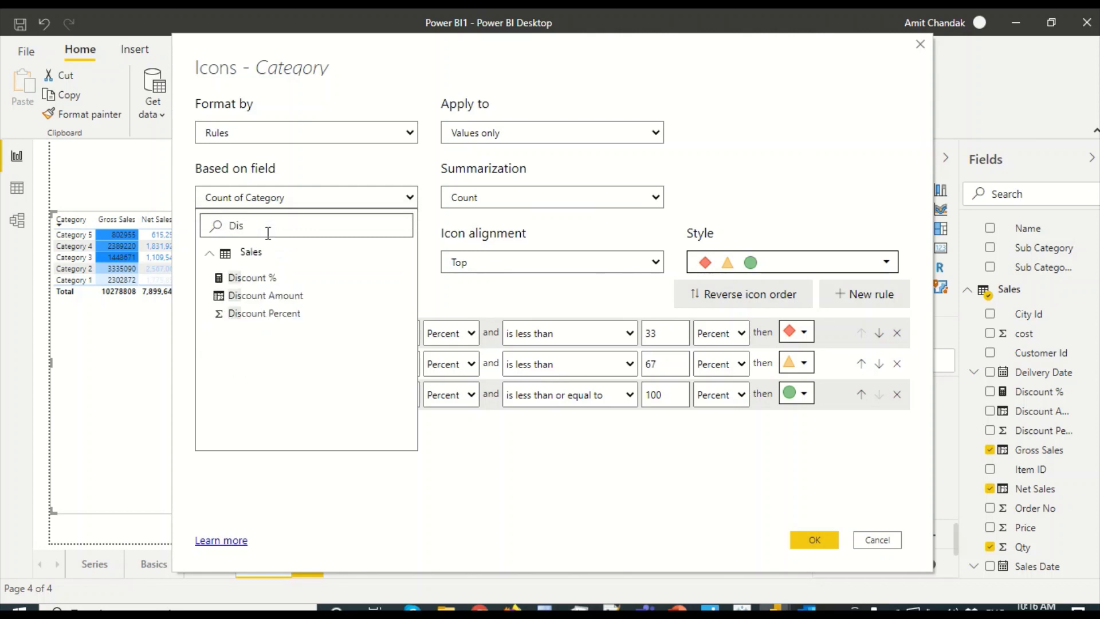
{"action": "left_click", "coordinate": [275, 277]}
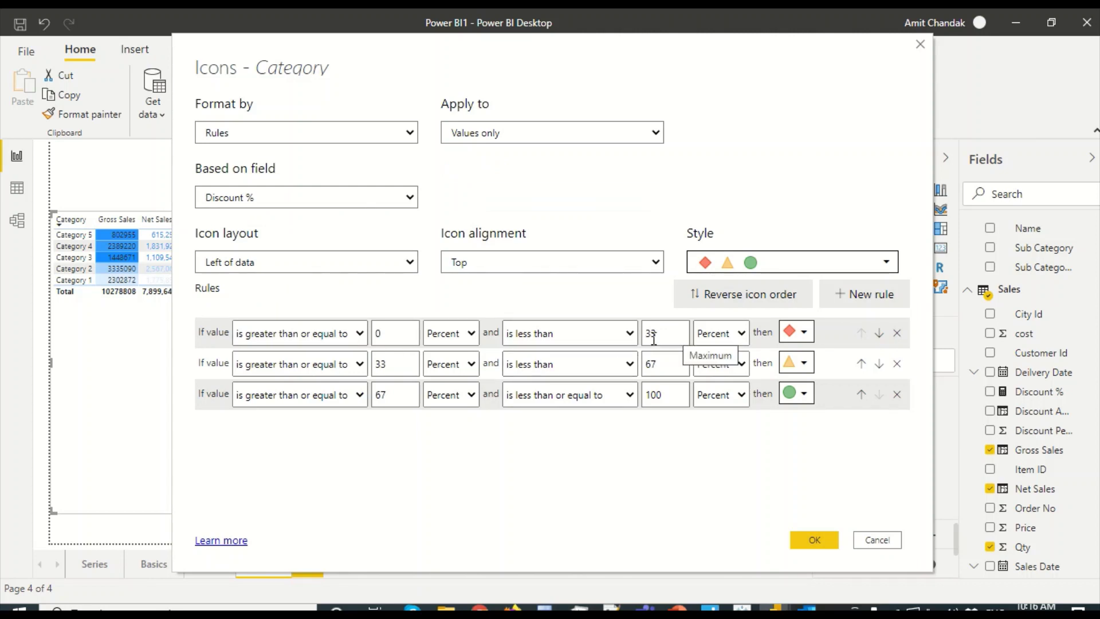
{"action": "left_click", "coordinate": [468, 336]}
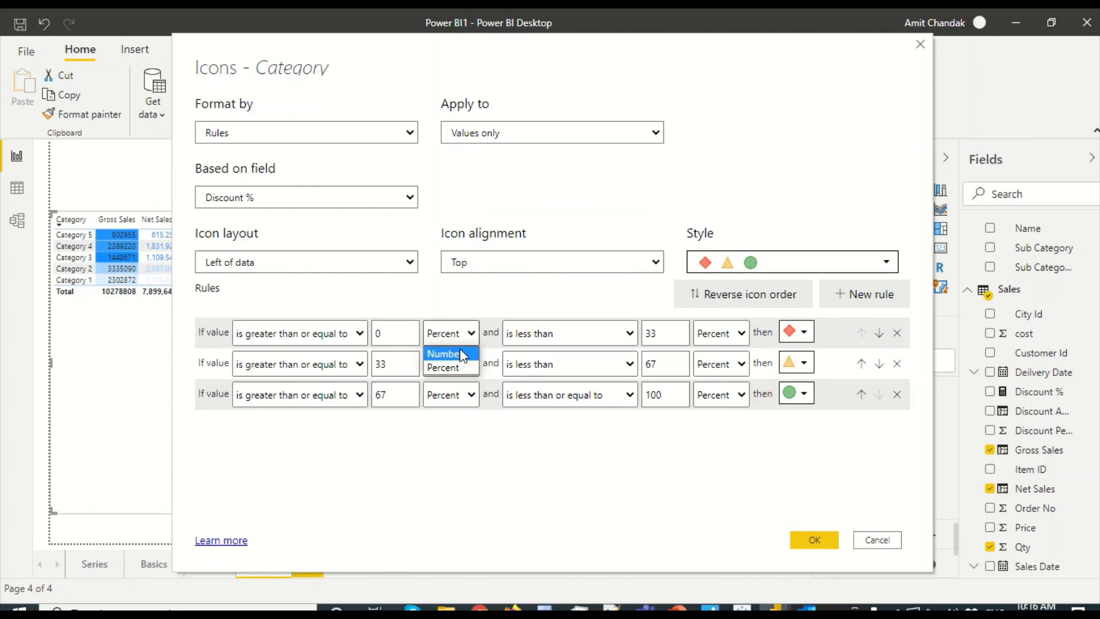
{"action": "left_click", "coordinate": [521, 303]}
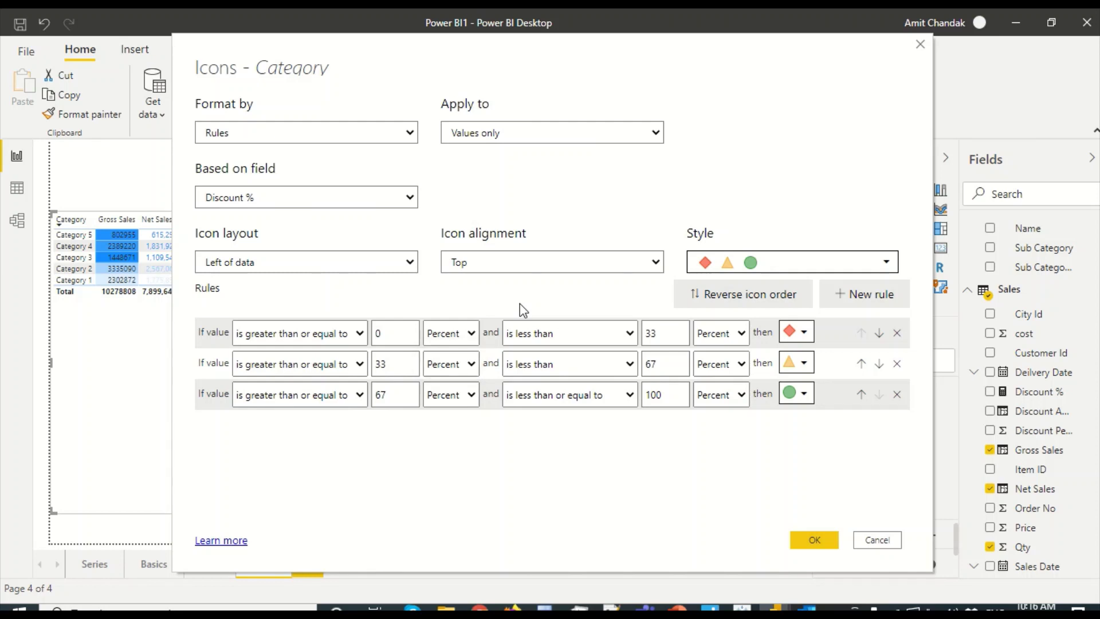
{"action": "left_click", "coordinate": [815, 541]}
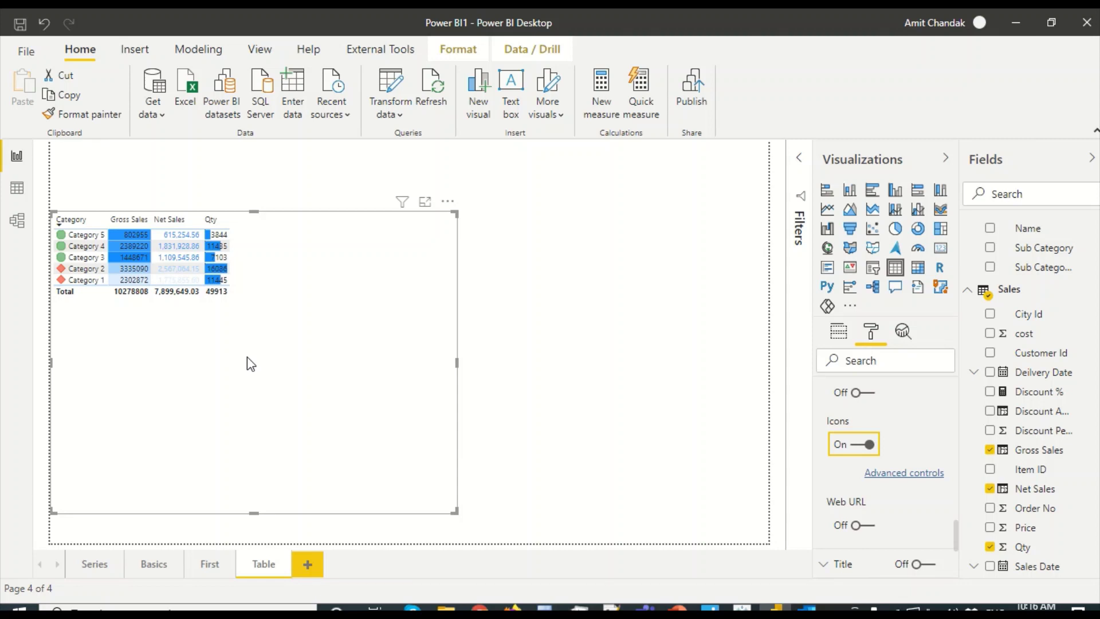
Switch to Tableau and add a new worksheet to the workbook
{"action": "left_click", "coordinate": [1040, 455]}
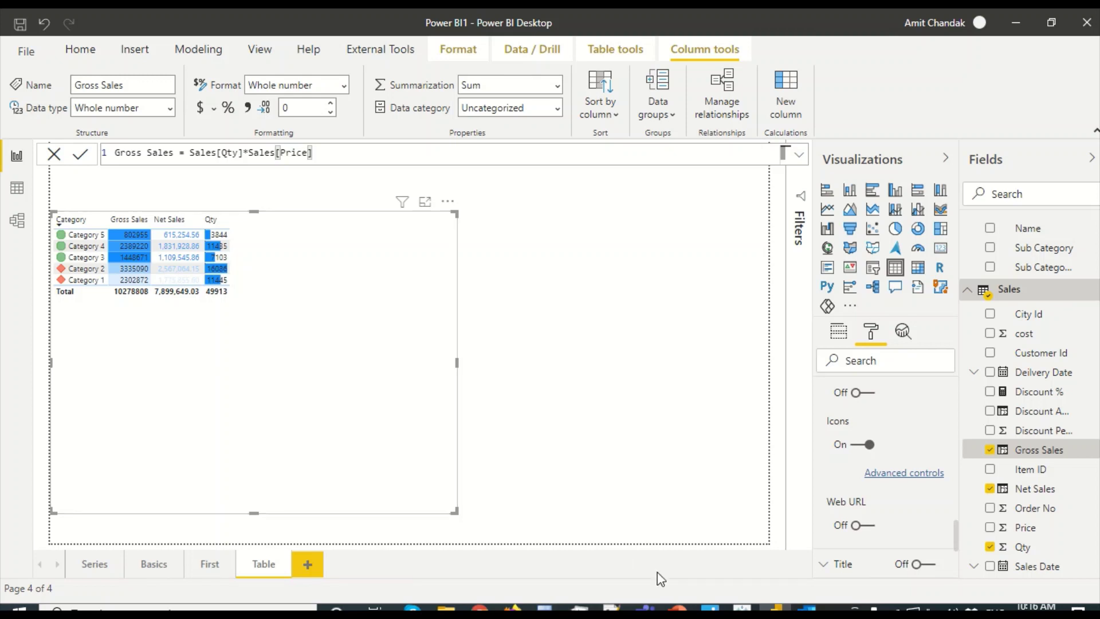
{"action": "left_click", "coordinate": [741, 606]}
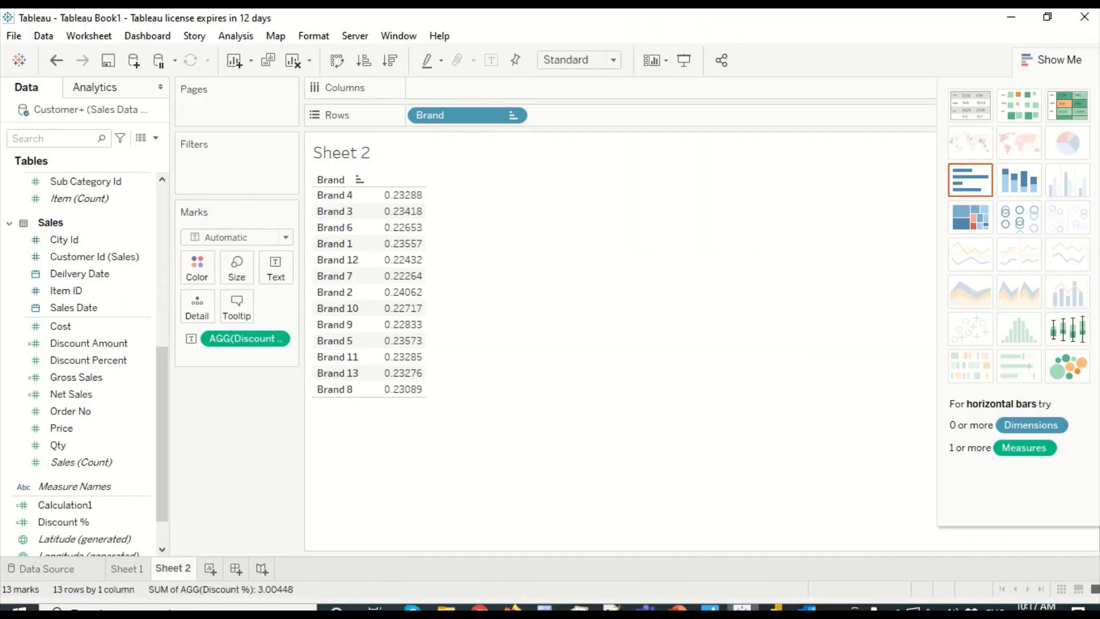
{"action": "left_click", "coordinate": [210, 568]}
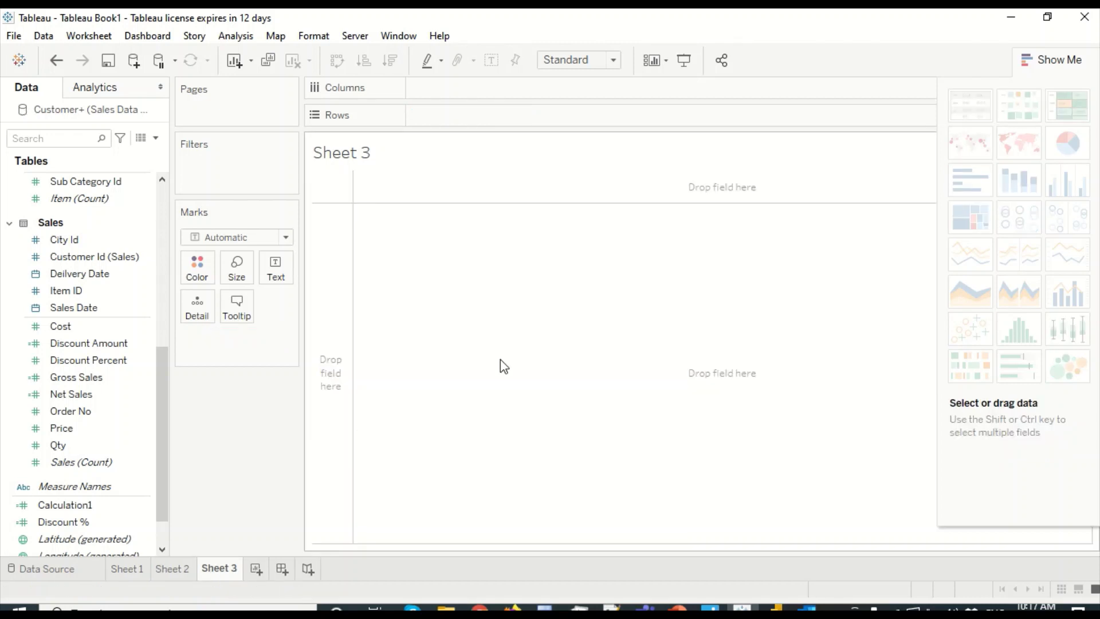
Add the Category field from the Item table to the new sheet as rows
{"action": "left_click", "coordinate": [88, 325]}
{"action": "scroll", "coordinate": [91, 283], "scroll_direction": "up", "scroll_amount": 7}
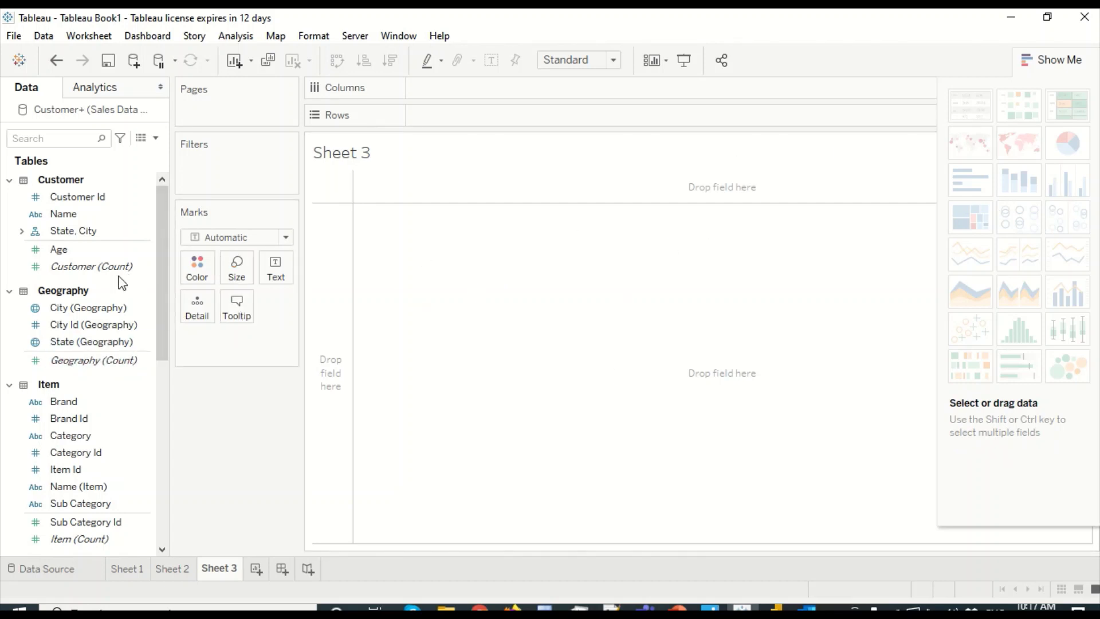
{"action": "left_click", "coordinate": [98, 267]}
{"action": "left_click", "coordinate": [58, 342]}
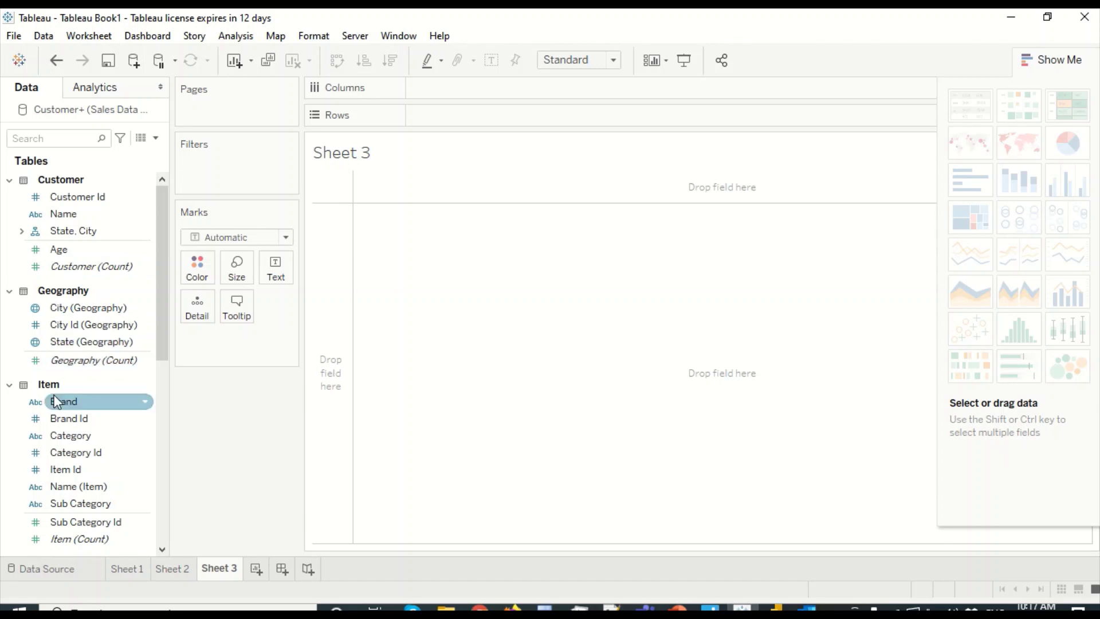
{"action": "left_click_drag", "start_coordinate": [73, 433], "coordinate": [389, 256]}
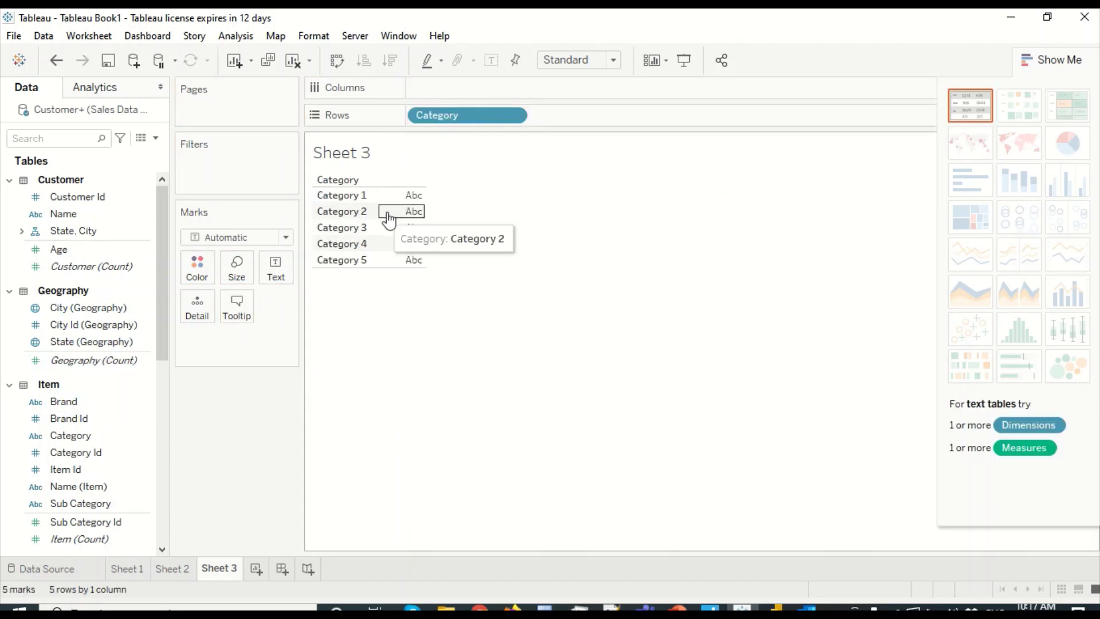
Add the Gross Sales and Net Sales measures from the Sales table as value columns beside the categories
{"action": "scroll", "coordinate": [41, 422], "scroll_direction": "down", "scroll_amount": 1}
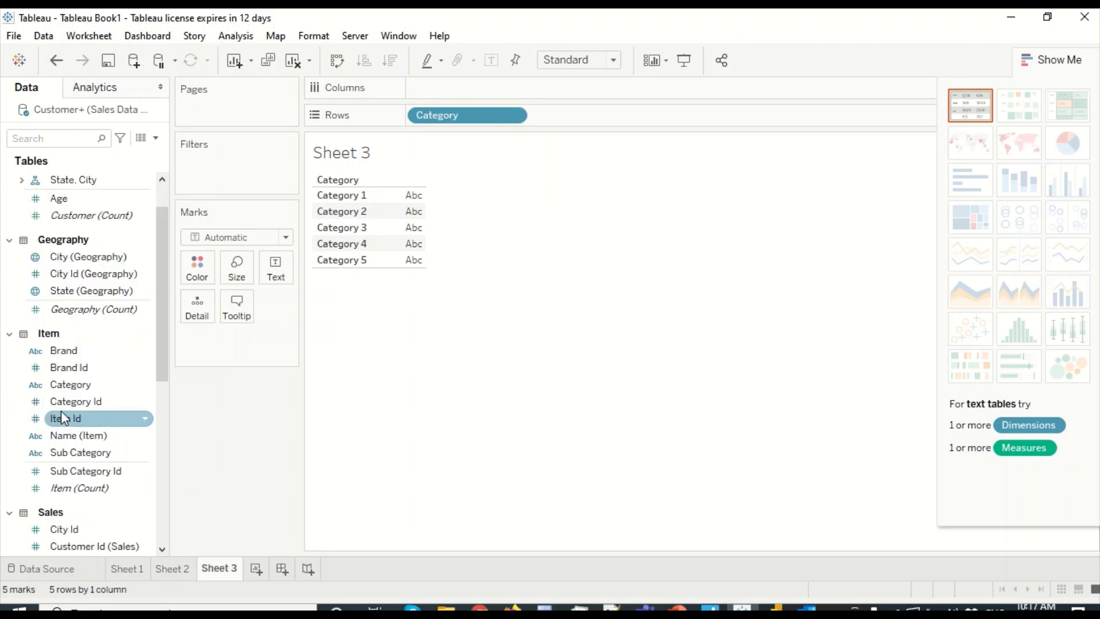
{"action": "scroll", "coordinate": [61, 414], "scroll_direction": "down", "scroll_amount": 2}
{"action": "scroll", "coordinate": [66, 415], "scroll_direction": "down", "scroll_amount": 5}
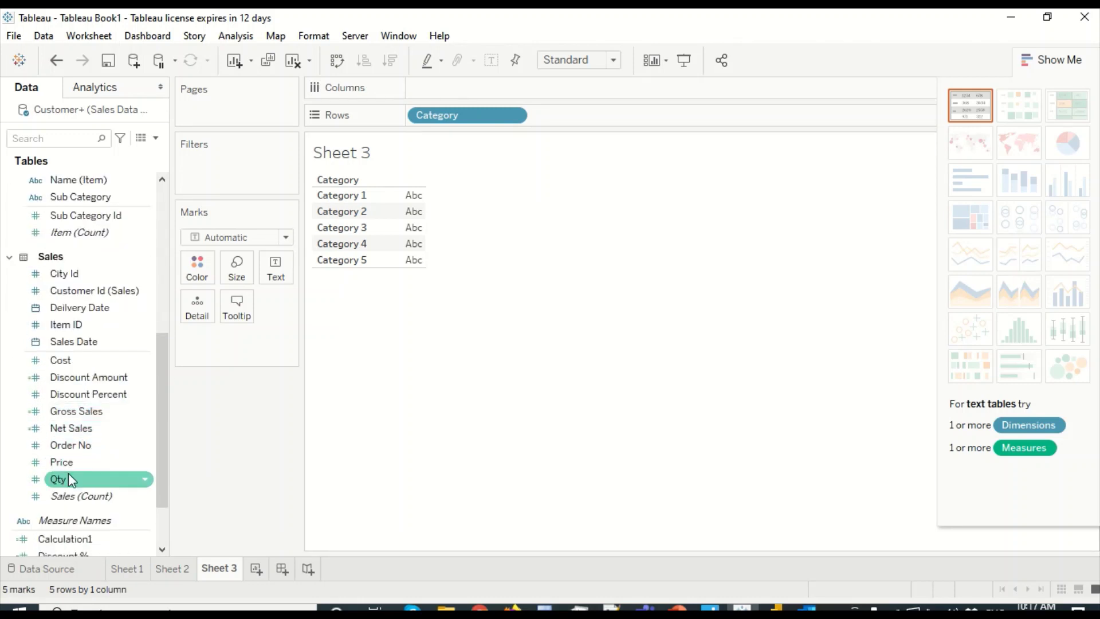
{"action": "left_click_drag", "start_coordinate": [76, 411], "coordinate": [403, 208]}
{"action": "left_click_drag", "start_coordinate": [83, 427], "coordinate": [423, 215]}
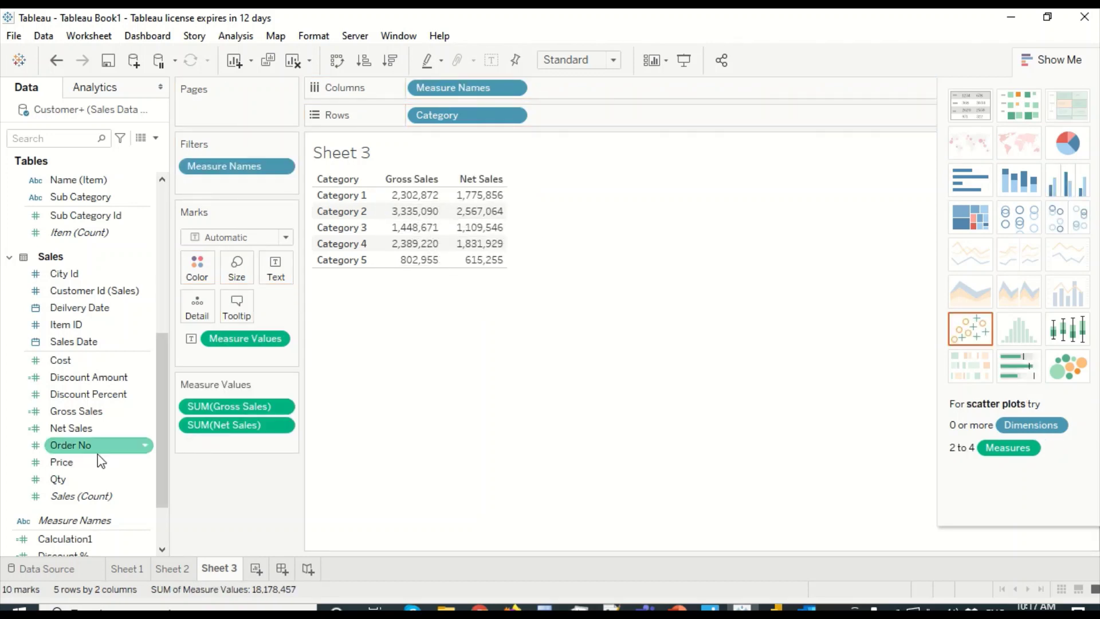
Add the Qty measure as a third value column and color the table's marks by Discount %
{"action": "left_click_drag", "start_coordinate": [68, 479], "coordinate": [498, 198]}
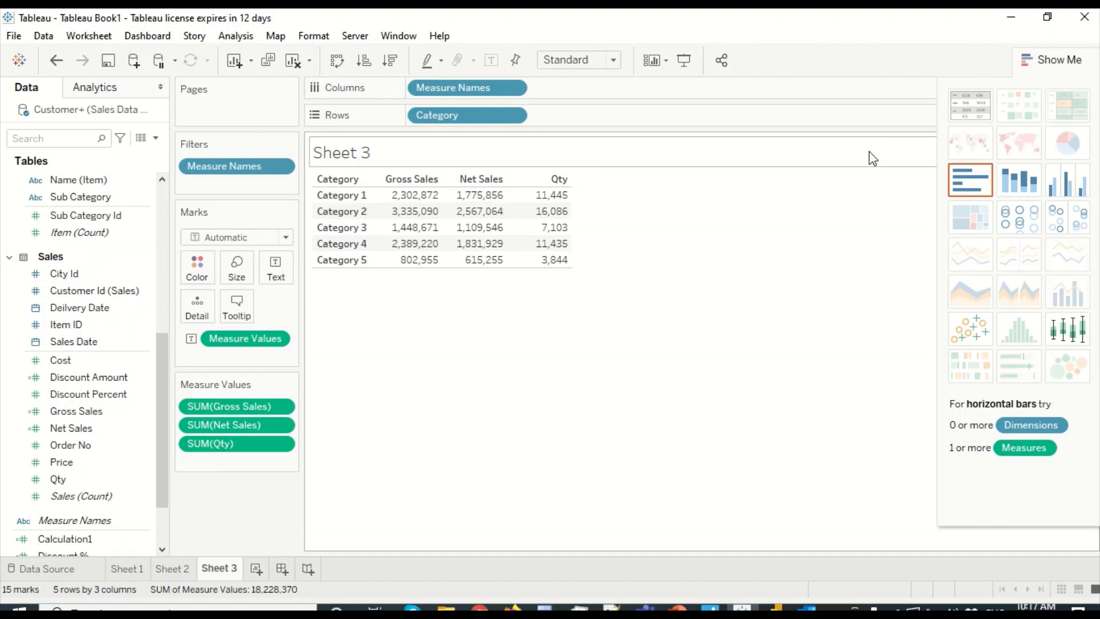
{"action": "scroll", "coordinate": [108, 459], "scroll_direction": "down", "scroll_amount": 3}
{"action": "left_click_drag", "start_coordinate": [80, 487], "coordinate": [204, 267]}
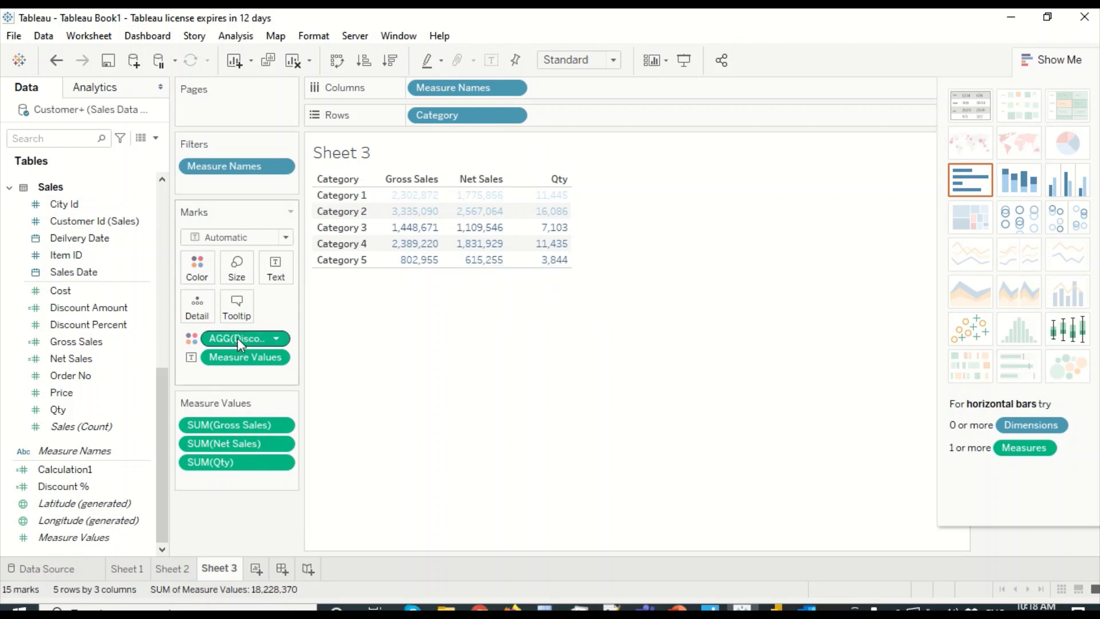
Add the Discount Amount measure to the tooltip of the table's marks
{"action": "left_click", "coordinate": [190, 340]}
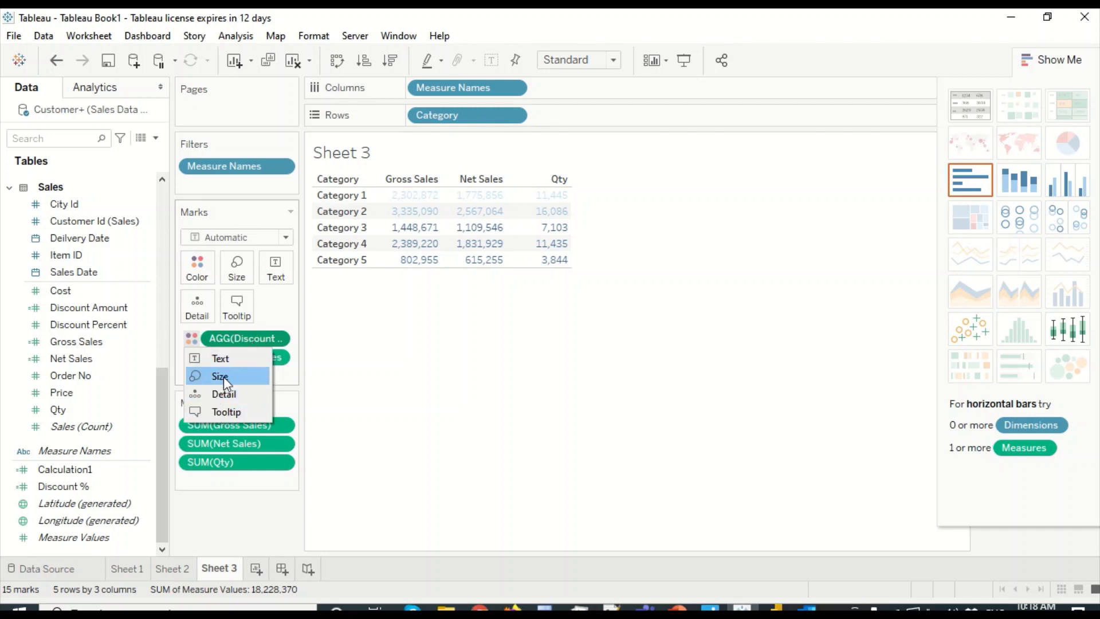
{"action": "left_click", "coordinate": [419, 309]}
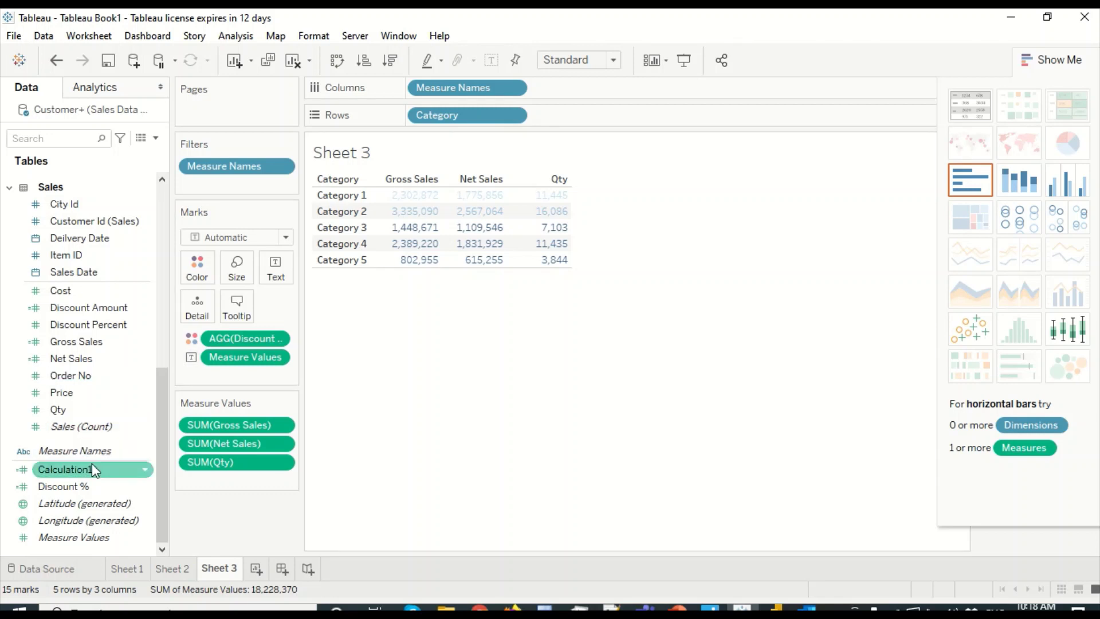
{"action": "left_click_drag", "start_coordinate": [104, 312], "coordinate": [243, 308]}
{"action": "mouse_move", "coordinate": [407, 234]}
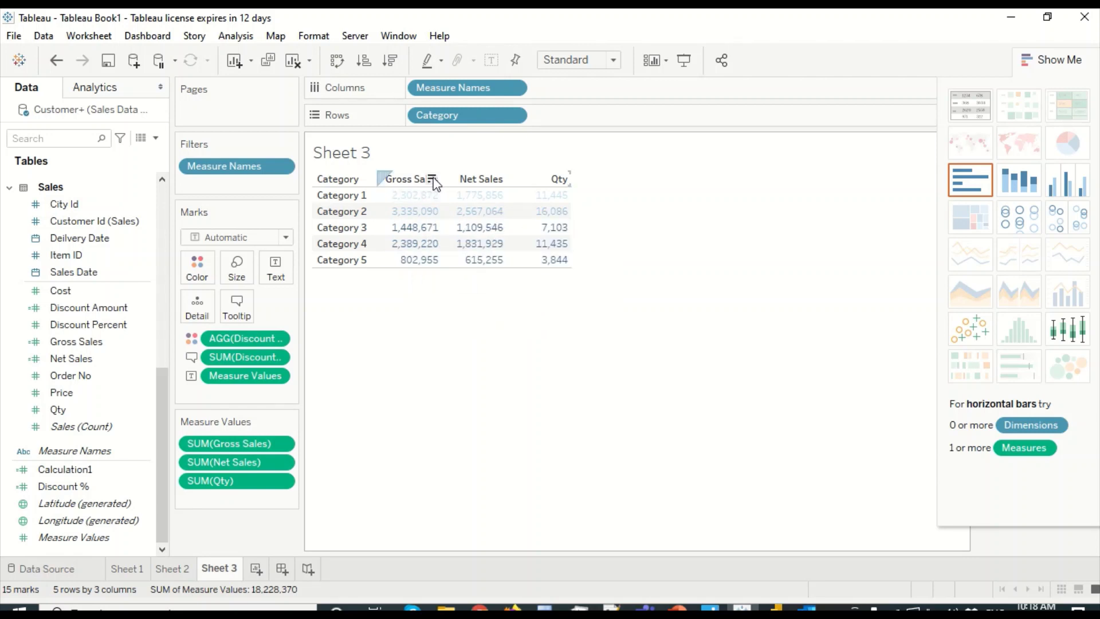
Try sorting the categories by Gross Sales, clear that sort, and try Net Sales in descending and ascending order
{"action": "left_click", "coordinate": [432, 179]}
{"action": "left_click", "coordinate": [432, 180]}
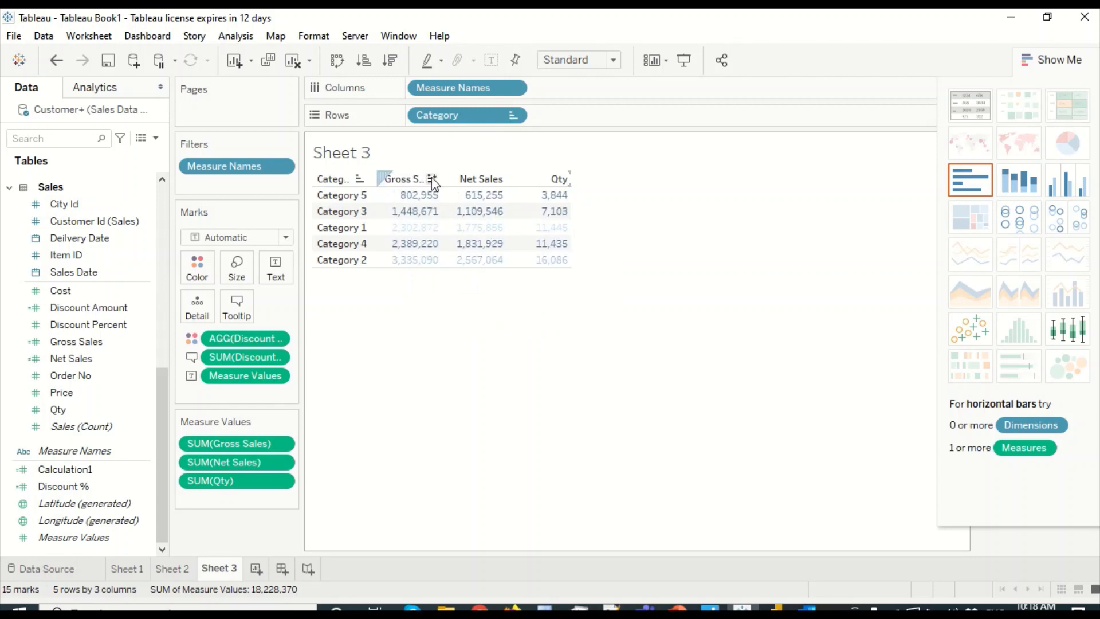
{"action": "left_click", "coordinate": [360, 180]}
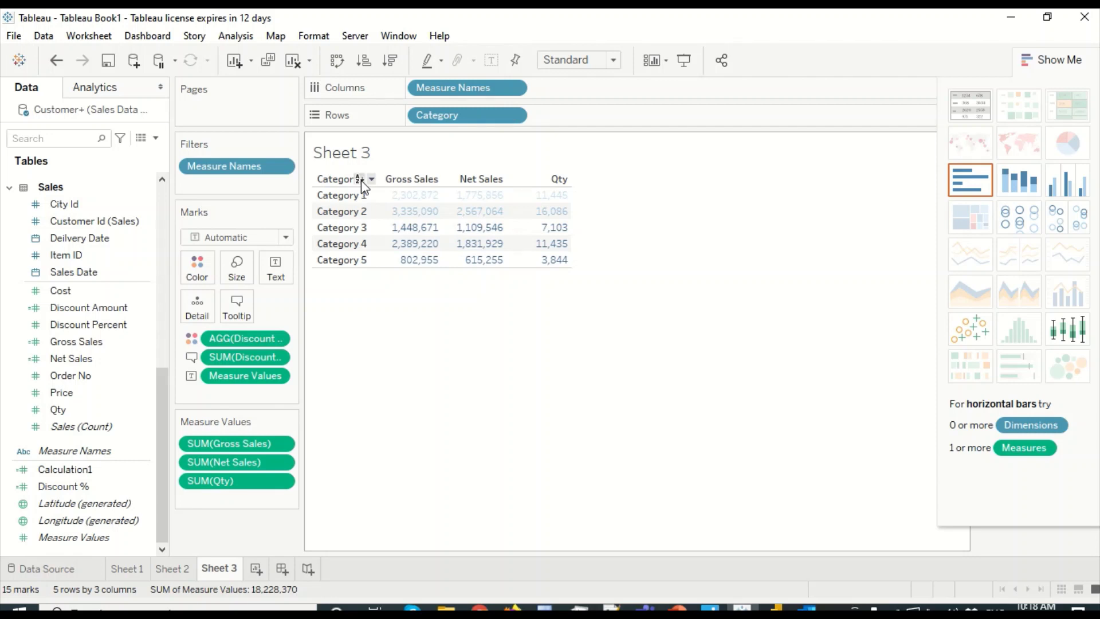
{"action": "left_click", "coordinate": [496, 180]}
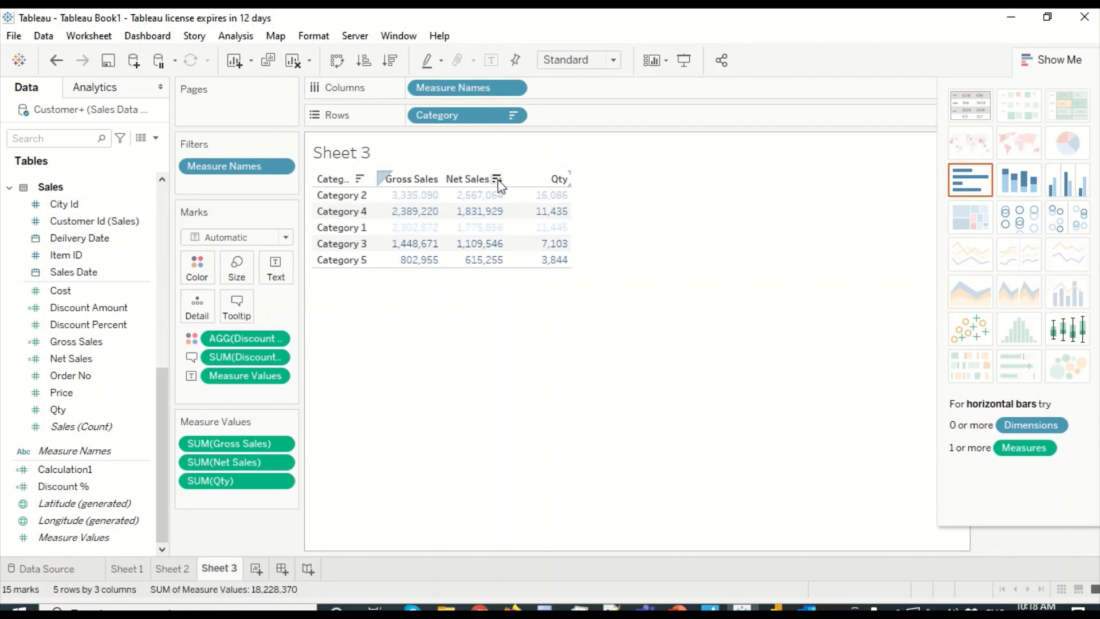
{"action": "left_click", "coordinate": [497, 180]}
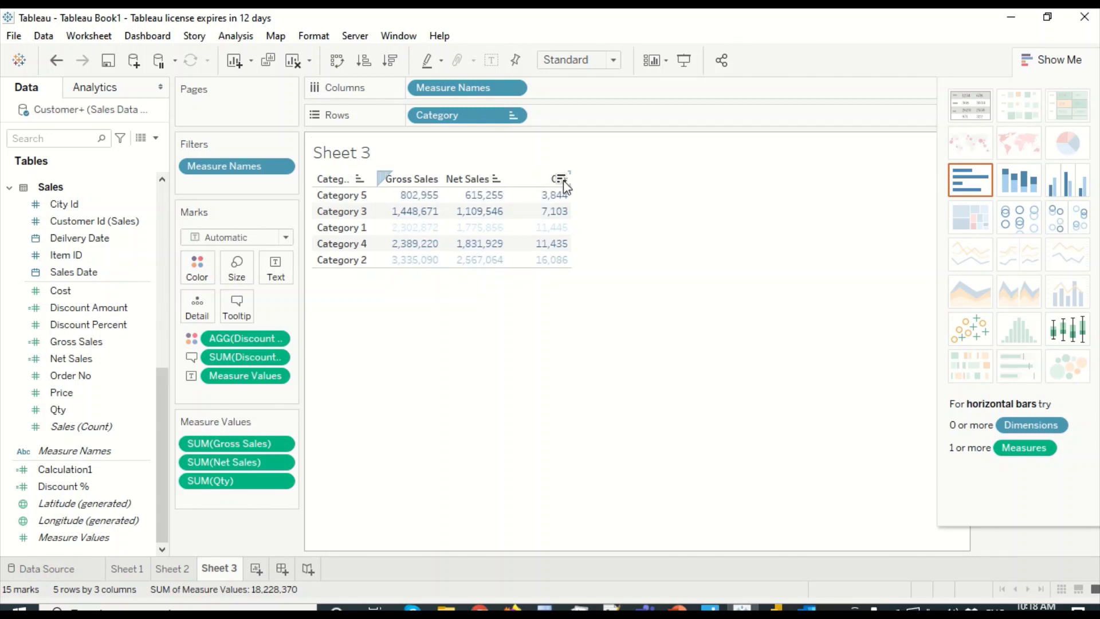
Sort the categories by Qty in ascending order
{"action": "left_click", "coordinate": [562, 180]}
{"action": "left_click", "coordinate": [562, 179]}
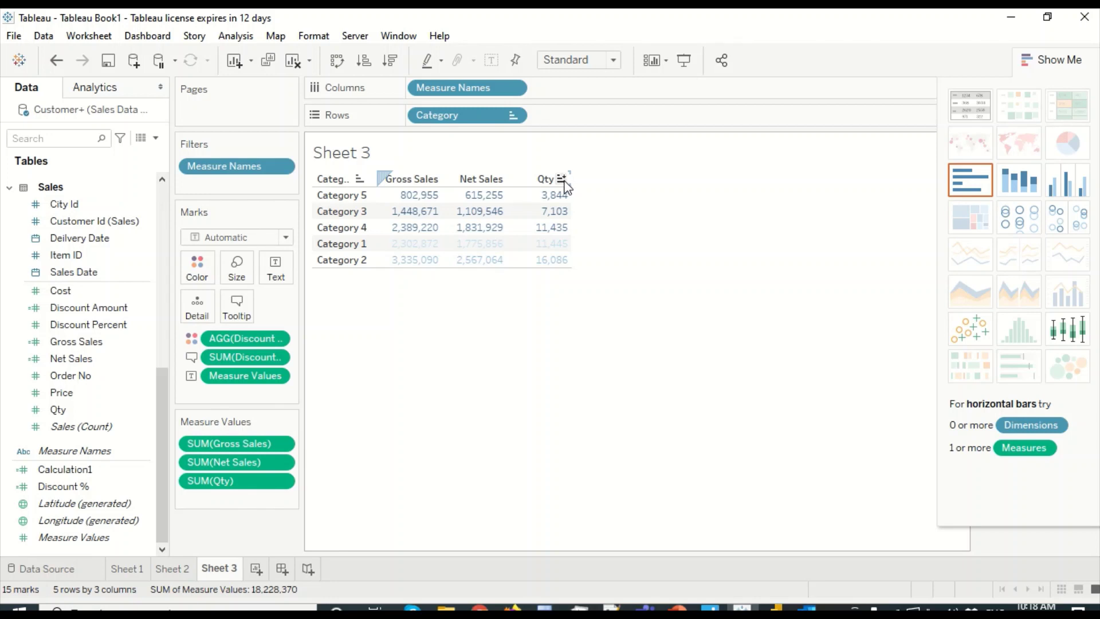
{"action": "left_click", "coordinate": [660, 64]}
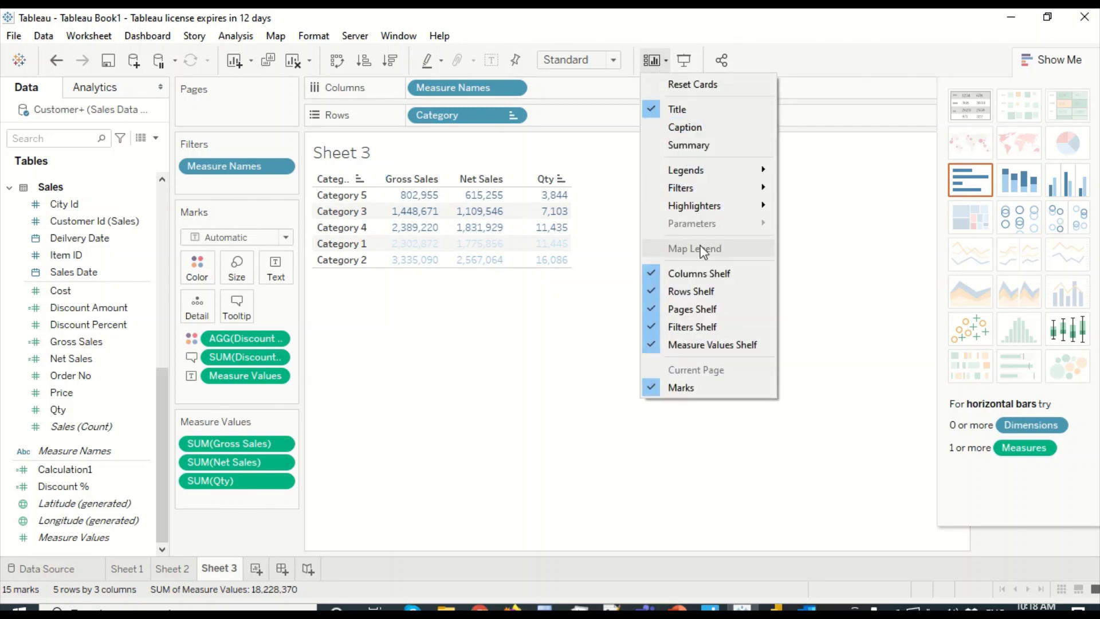
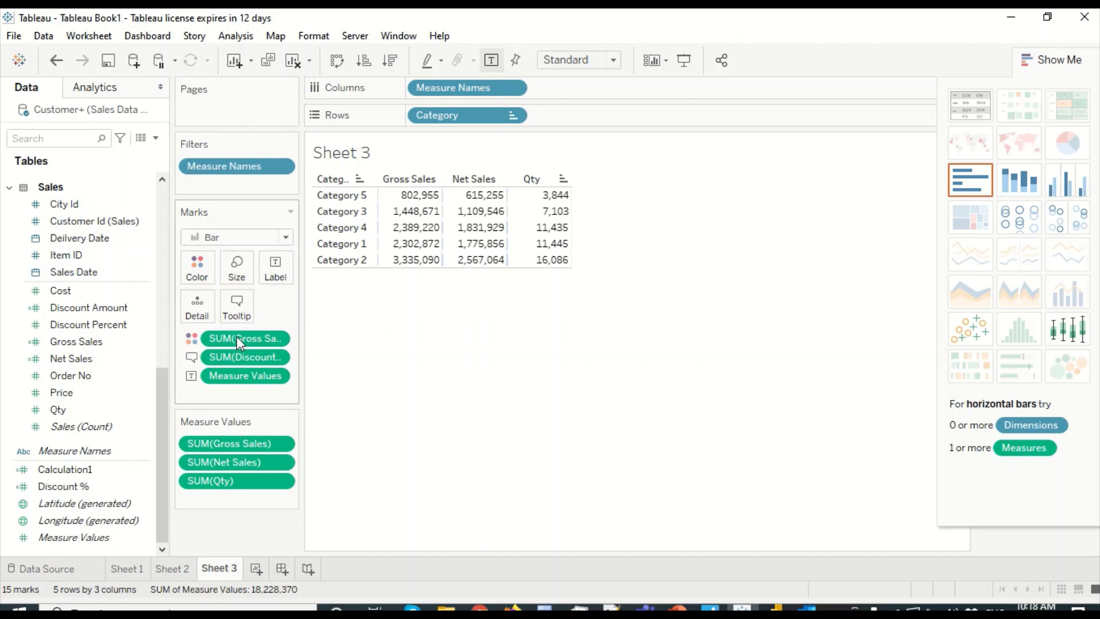
Try the Line mark type and the Circle mark type on the category table
{"action": "left_click", "coordinate": [261, 239]}
{"action": "left_click", "coordinate": [229, 290]}
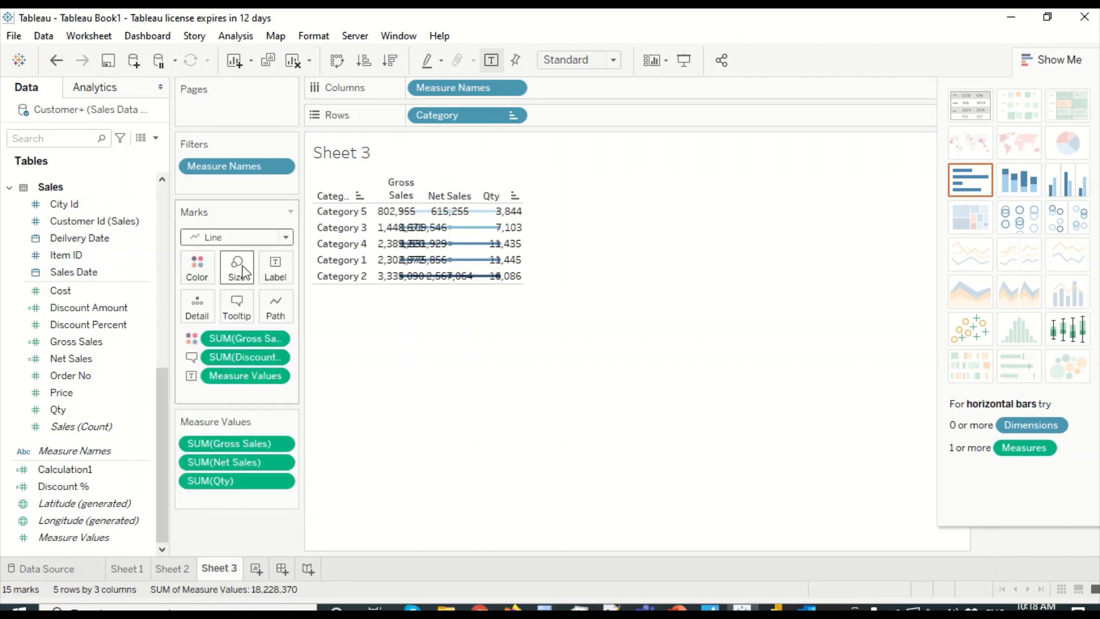
{"action": "left_click", "coordinate": [248, 242]}
{"action": "left_click", "coordinate": [208, 346]}
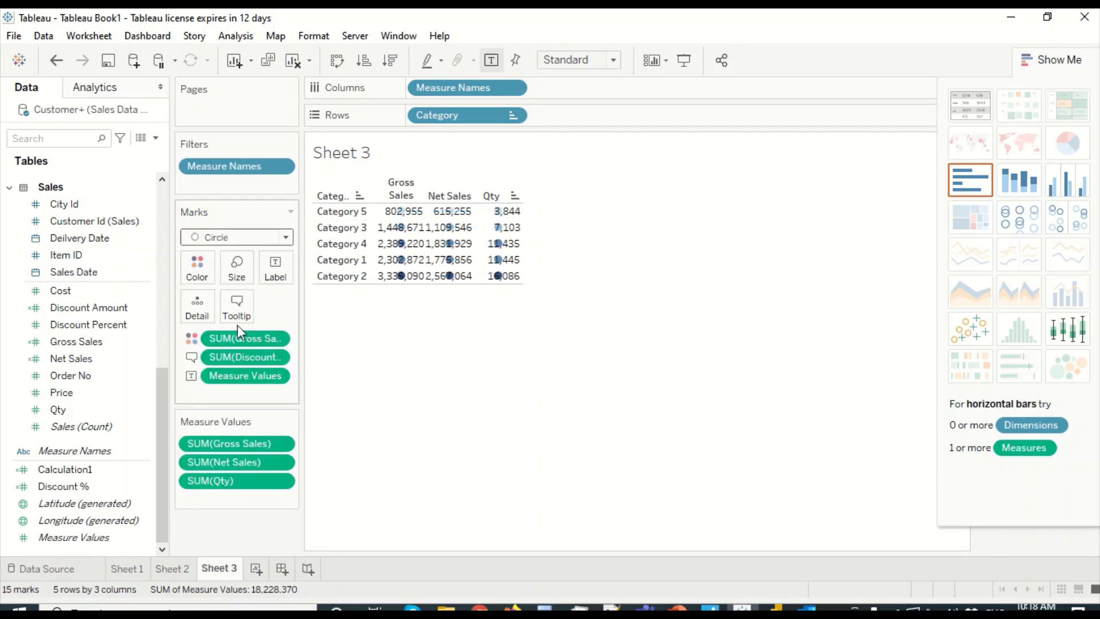
Adjust the size of the circle marks and replace Gross Sales with Discount % as the color field
{"action": "left_click", "coordinate": [204, 267]}
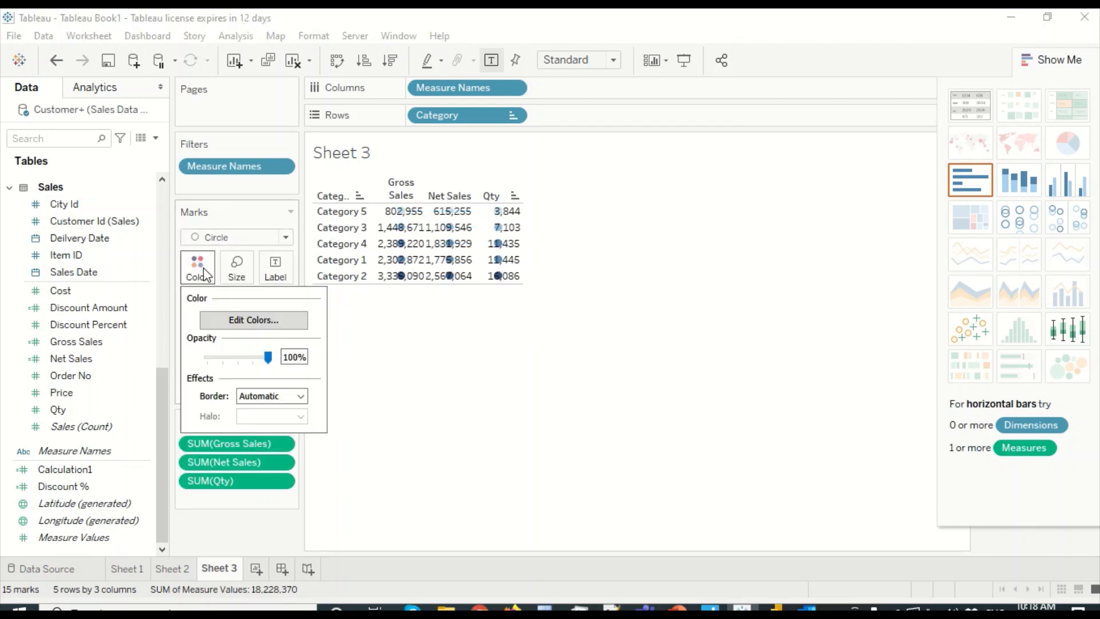
{"action": "left_click", "coordinate": [198, 267]}
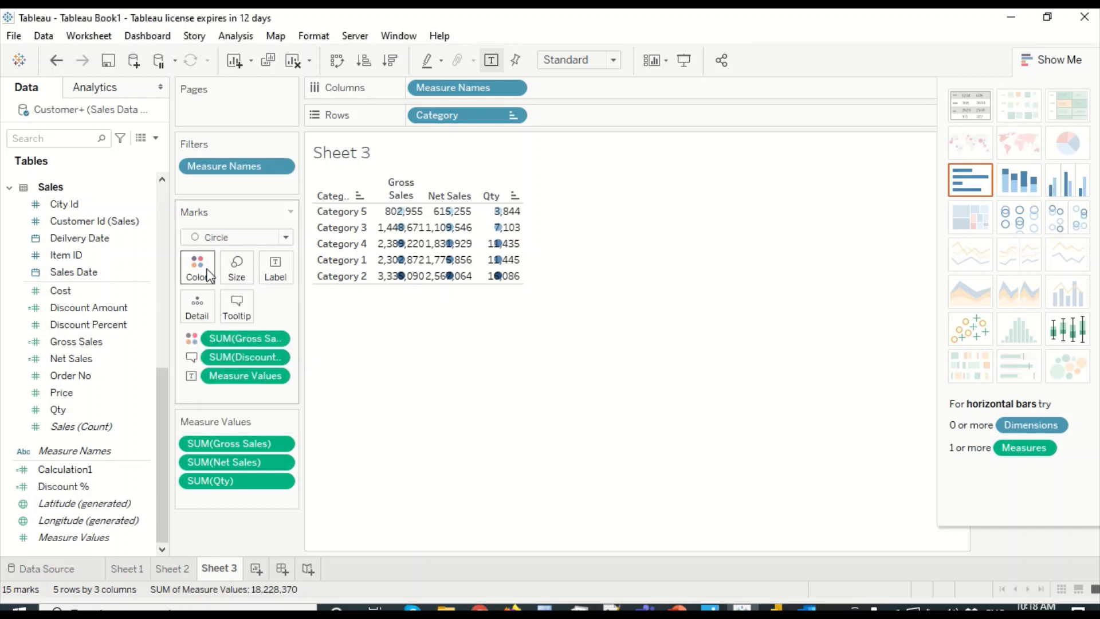
{"action": "left_click", "coordinate": [236, 281]}
{"action": "left_click_drag", "start_coordinate": [280, 307], "coordinate": [267, 312]}
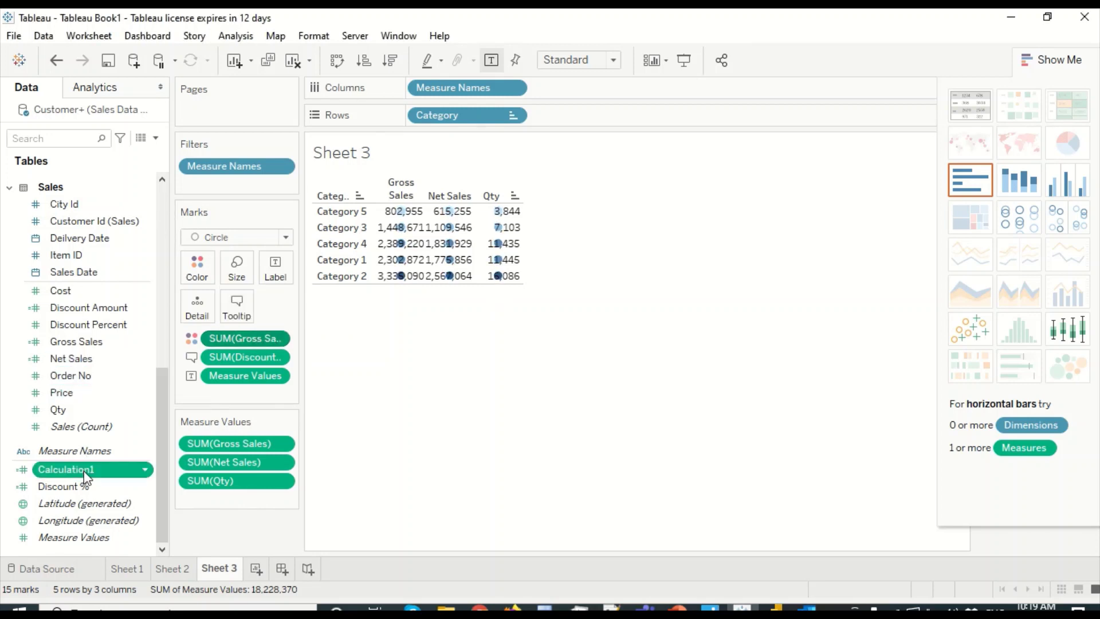
{"action": "left_click_drag", "start_coordinate": [73, 486], "coordinate": [233, 336]}
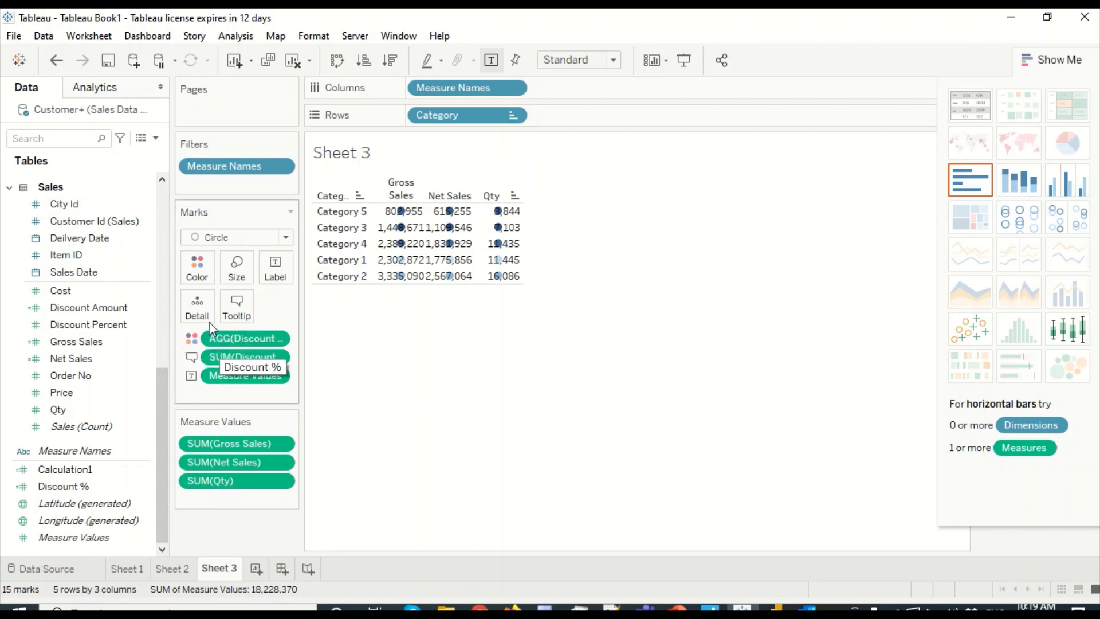
Change the mark type of the category table to Pie
{"action": "left_click", "coordinate": [285, 237]}
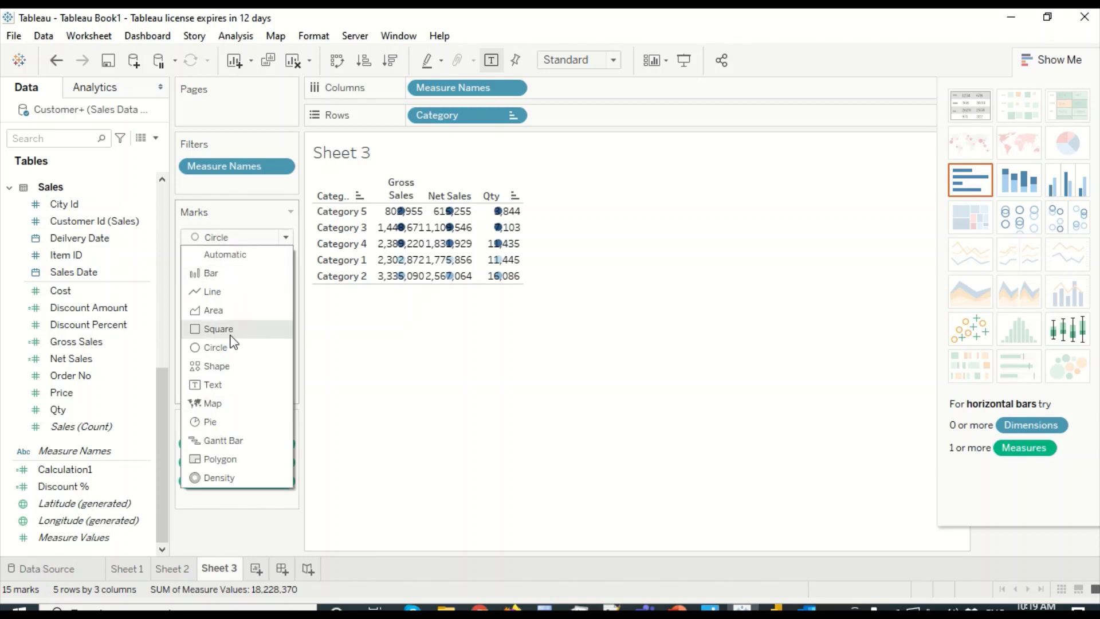
{"action": "left_click", "coordinate": [218, 421]}
{"action": "scroll", "coordinate": [547, 275], "scroll_direction": "down", "scroll_amount": 5}
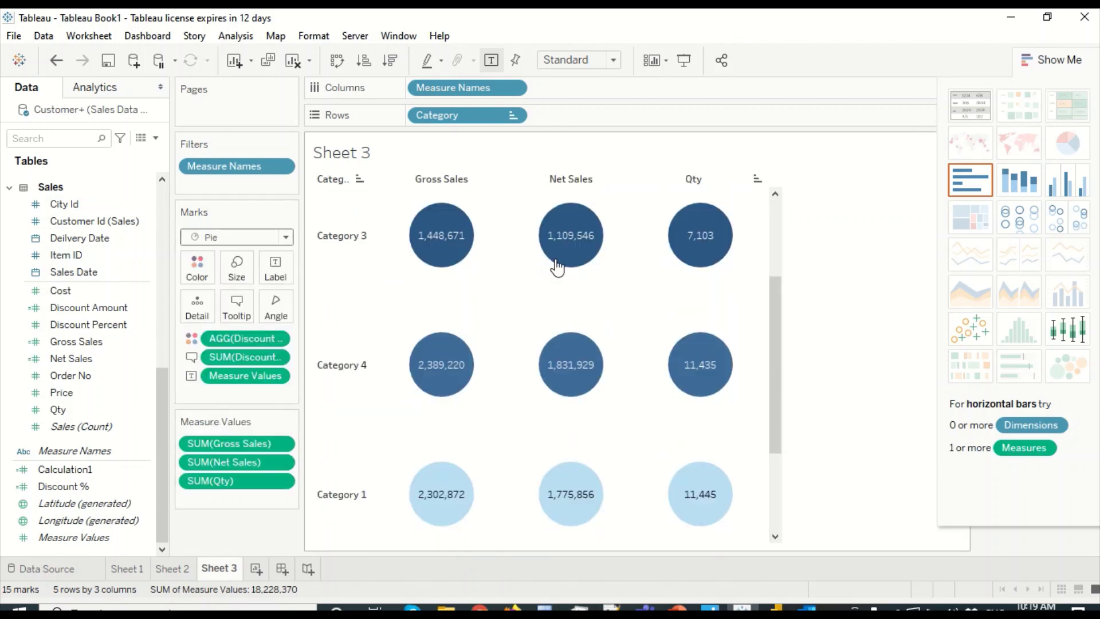
{"action": "scroll", "coordinate": [555, 261], "scroll_direction": "up", "scroll_amount": 5}
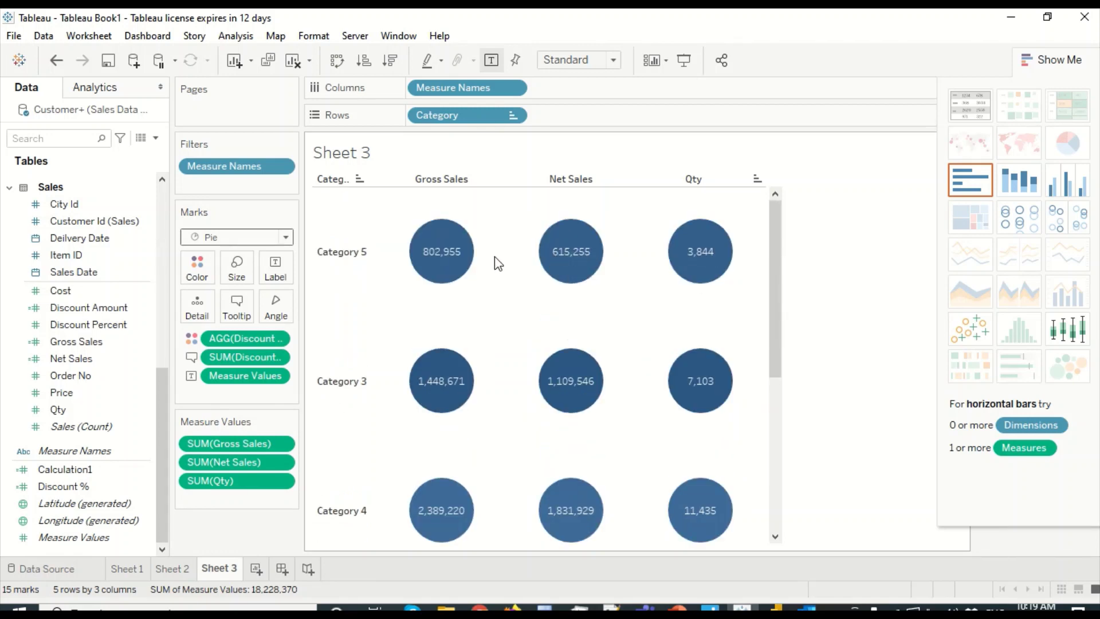
{"action": "scroll", "coordinate": [496, 275], "scroll_direction": "down", "scroll_amount": 5}
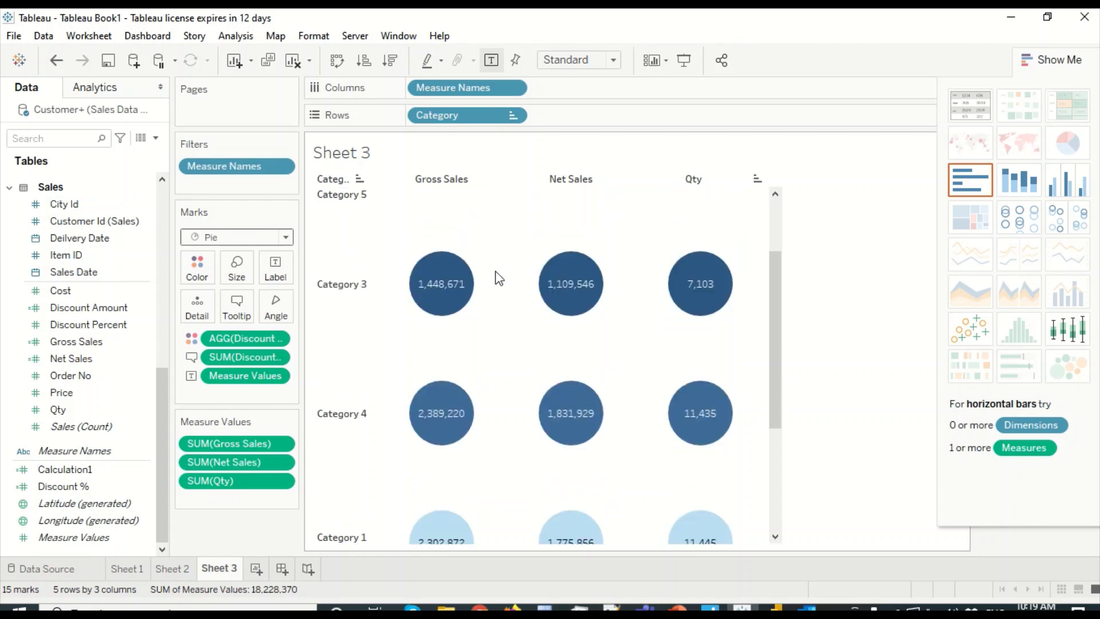
{"action": "scroll", "coordinate": [498, 272], "scroll_direction": "up", "scroll_amount": 5}
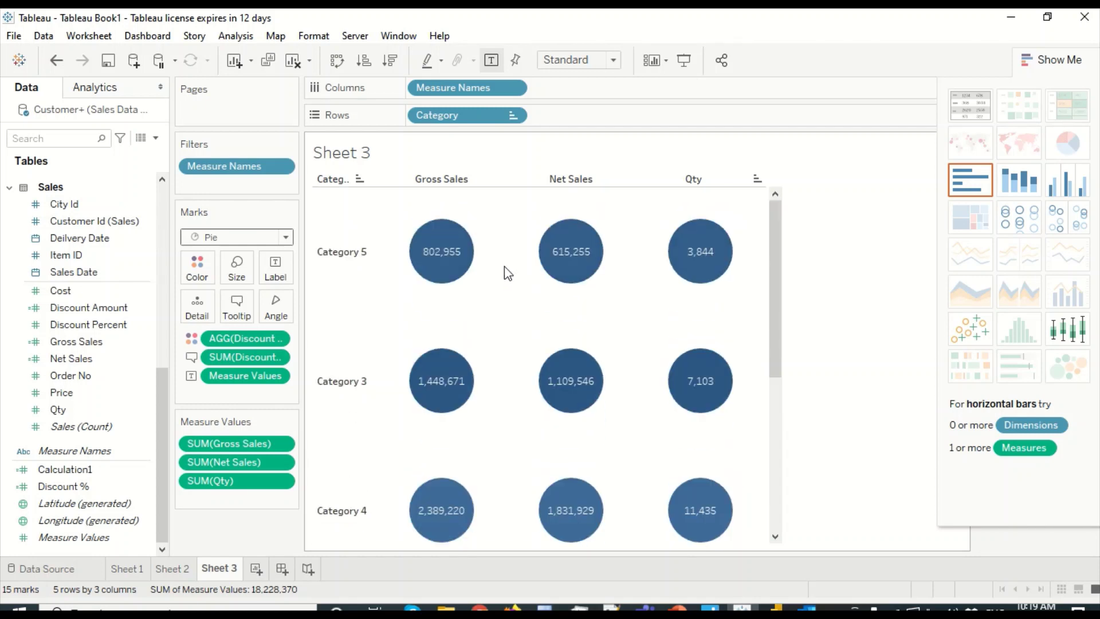